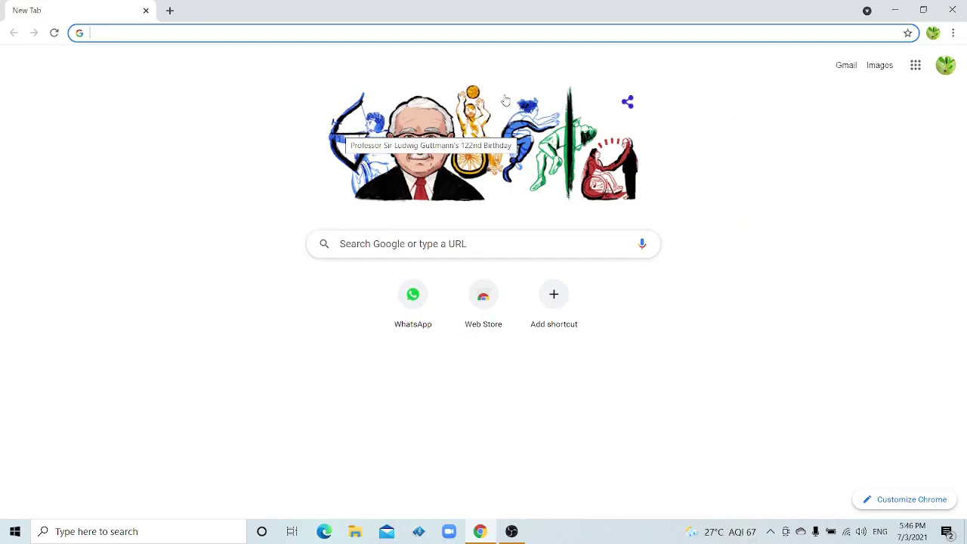
Search Google for 'passport seva' from the Chrome address bar
left_click(136, 35)
type("PA")
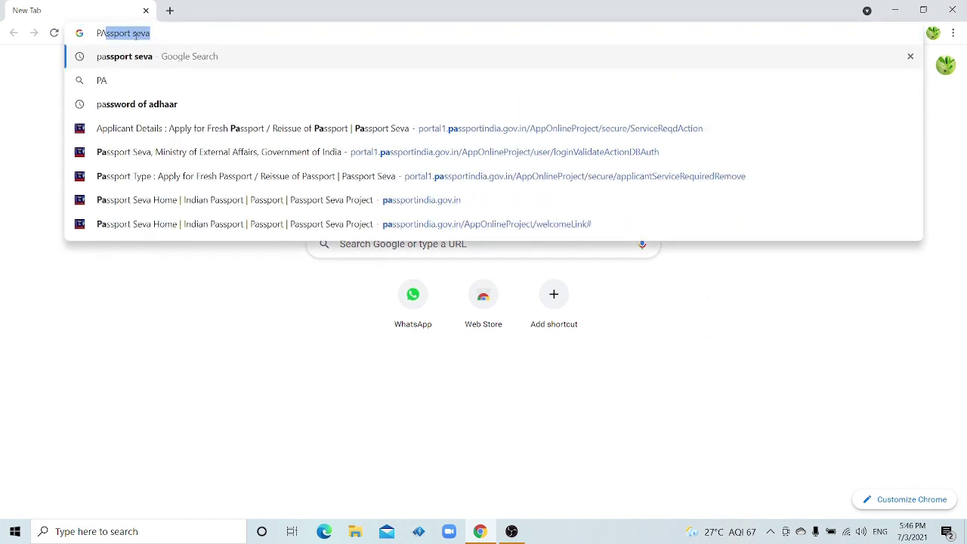
key("Return")
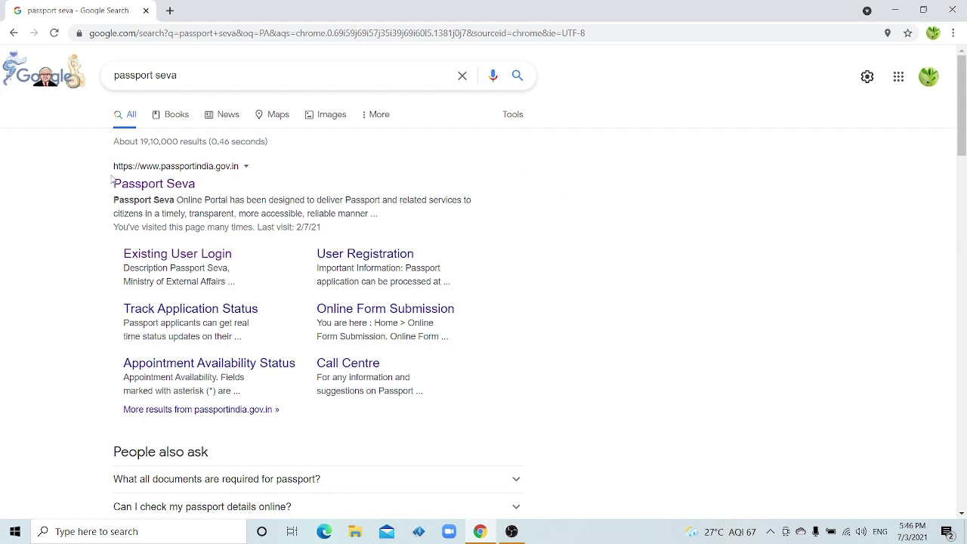
Open passportindia.gov.in from the results and go to the existing user login page
left_click(165, 186)
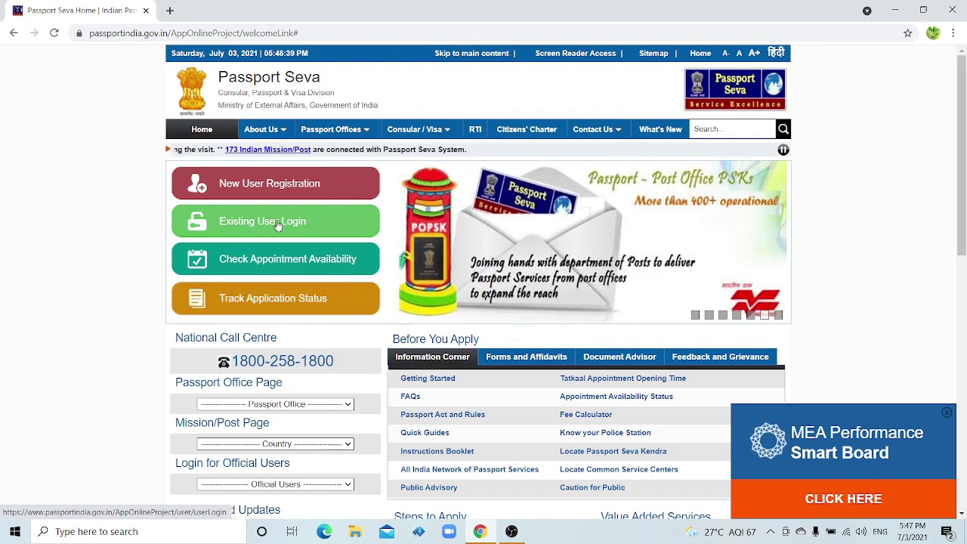
left_click(278, 224)
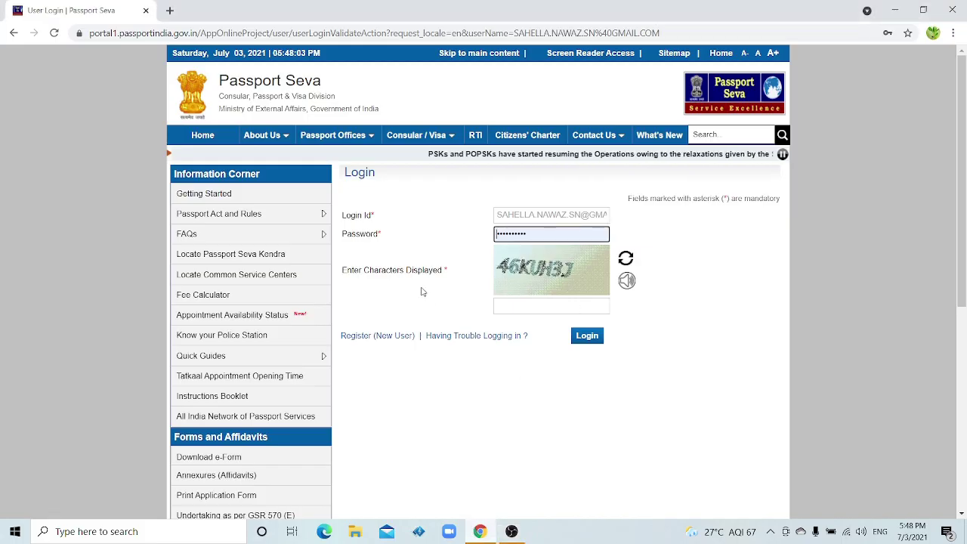
Enter the displayed captcha characters and submit the login
left_click(524, 306)
type("46KUH3J")
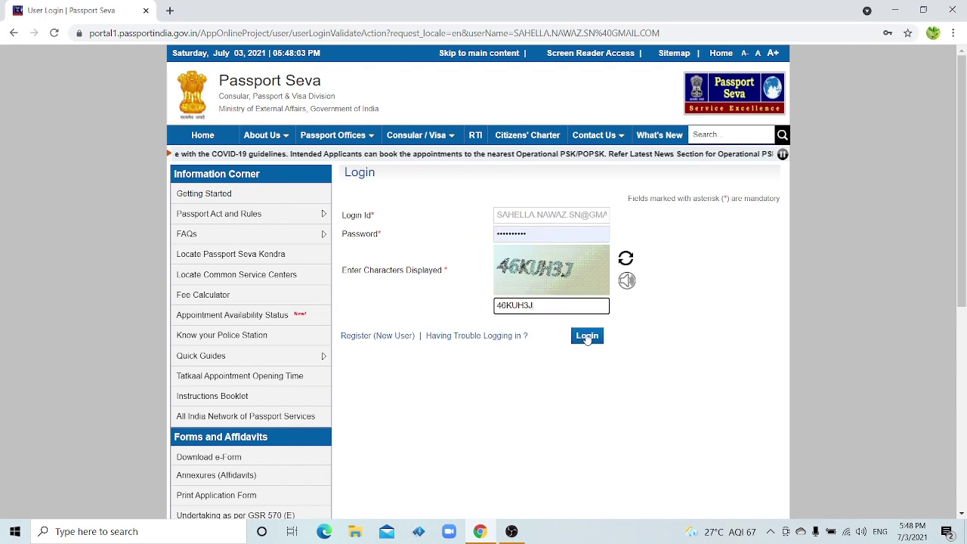
left_click(587, 337)
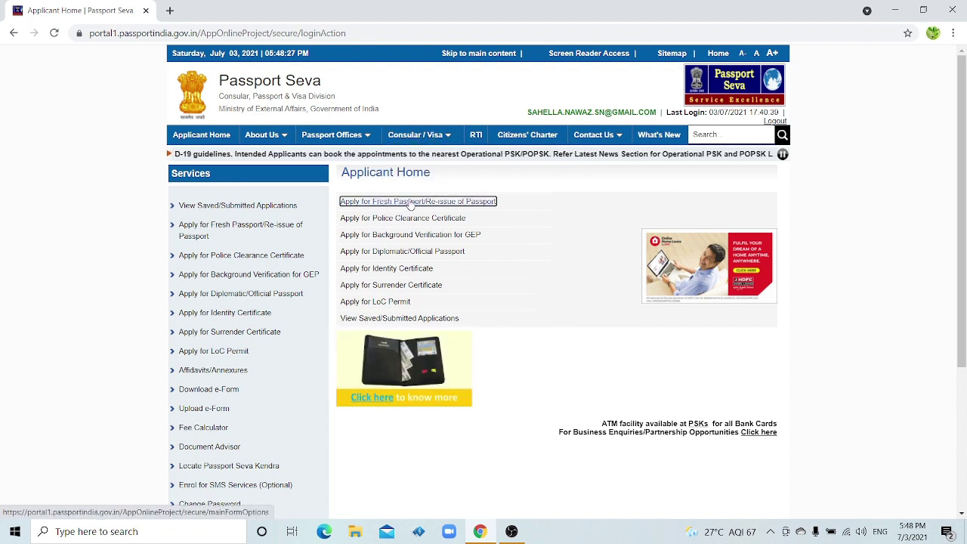
Choose Apply for Fresh Passport/Re-issue of Passport and fill the application form online
left_click(465, 202)
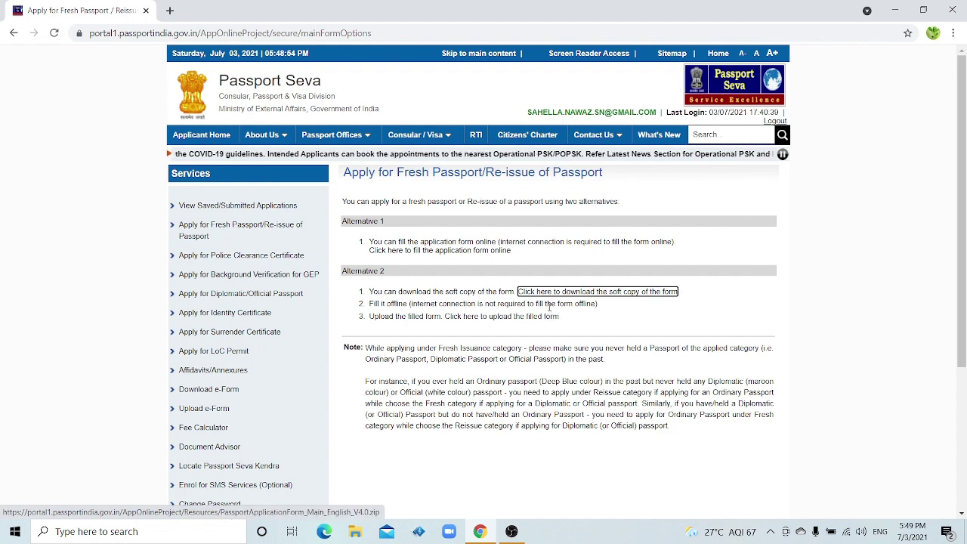
left_click(406, 259)
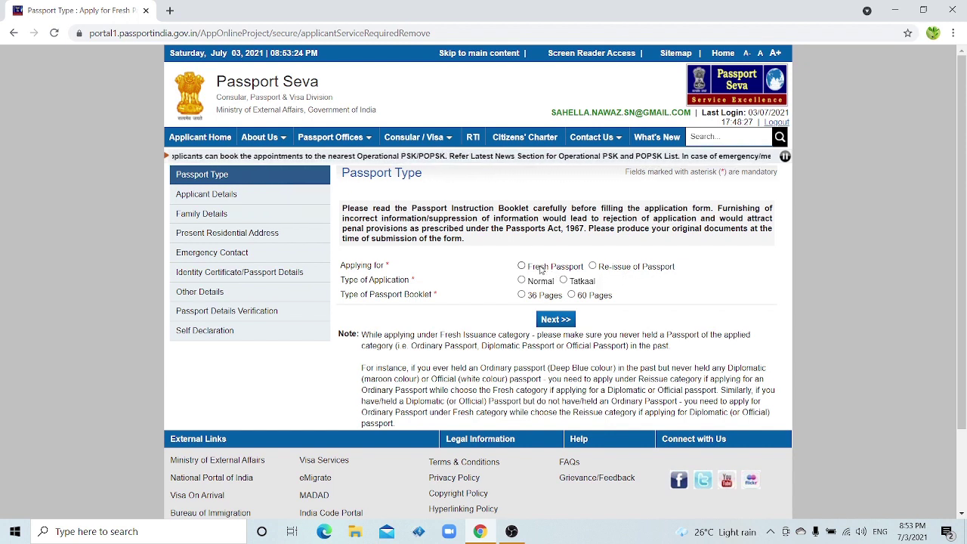
Select Re-issue for changed address and validity expiring within 3 years, Normal type, then Next
left_click(594, 267)
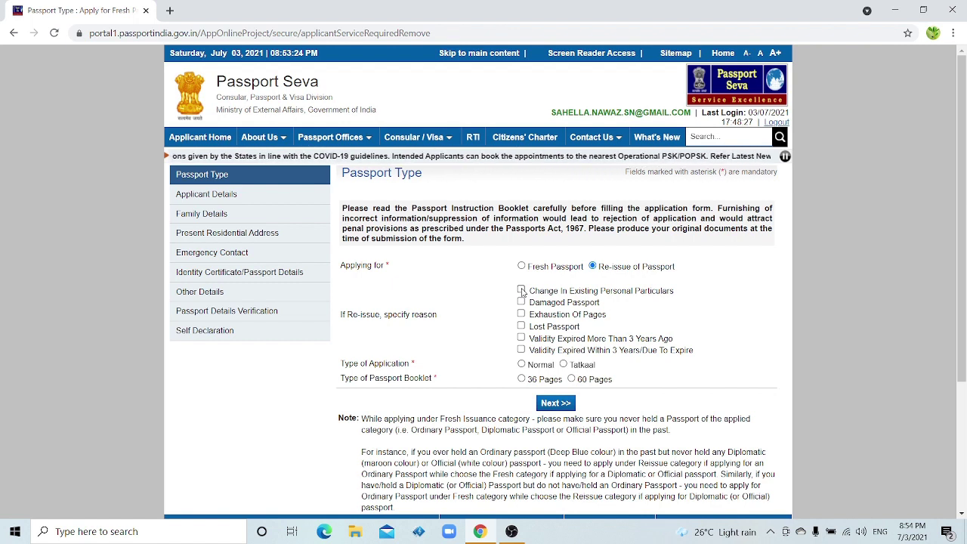
left_click(522, 290)
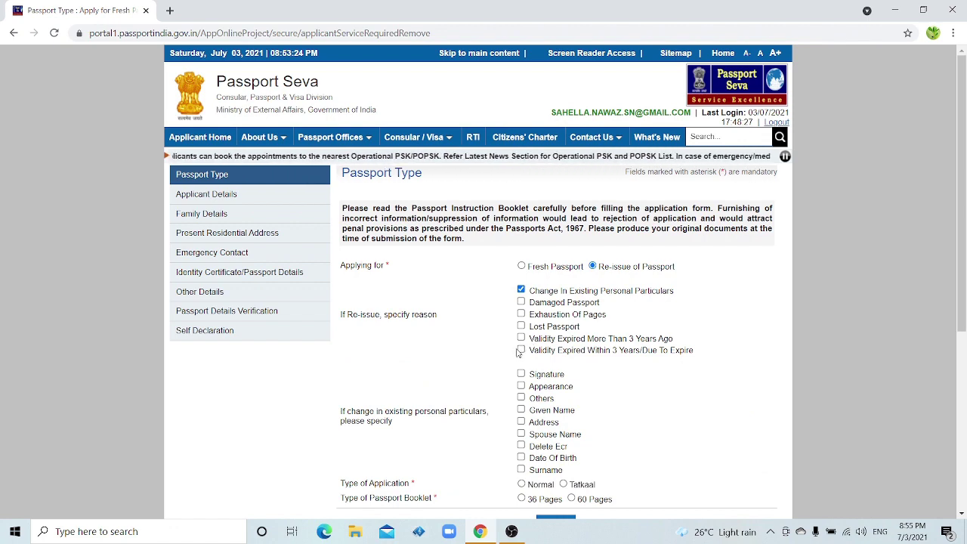
left_click(521, 351)
scroll(449, 283, "down", 2)
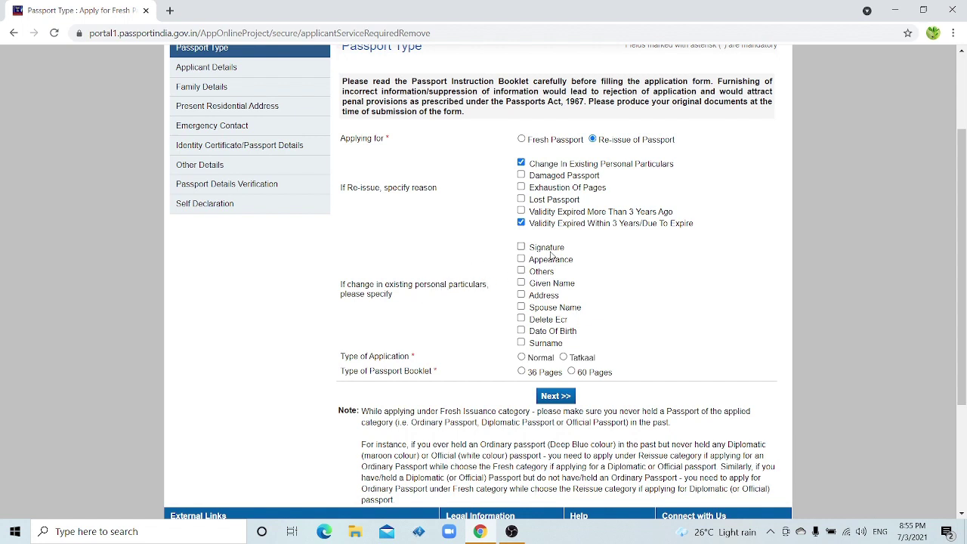
left_click(522, 295)
left_click(521, 357)
left_click(558, 396)
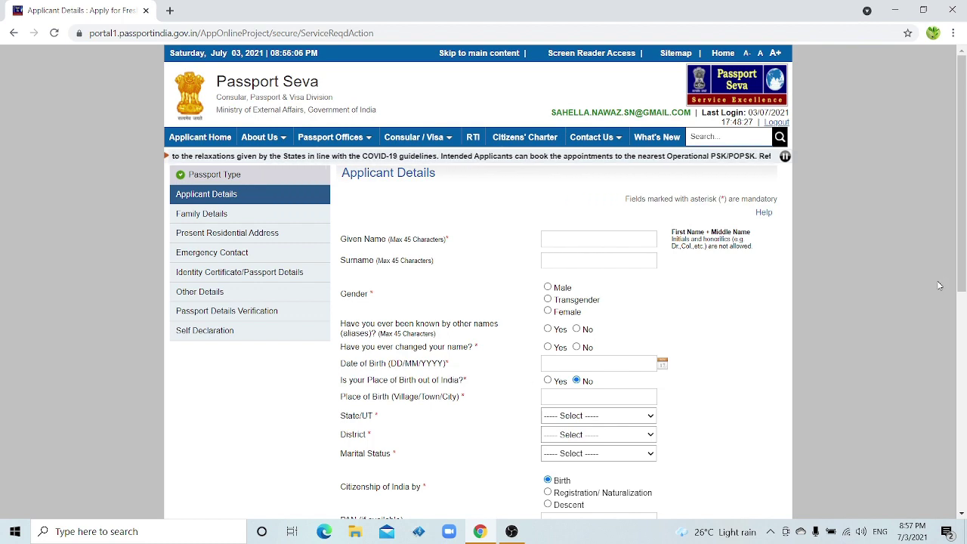
Review the Marital Status dropdown on Applicant Details, leaving it unselected, and scroll further down
scroll(832, 287, "down", 1)
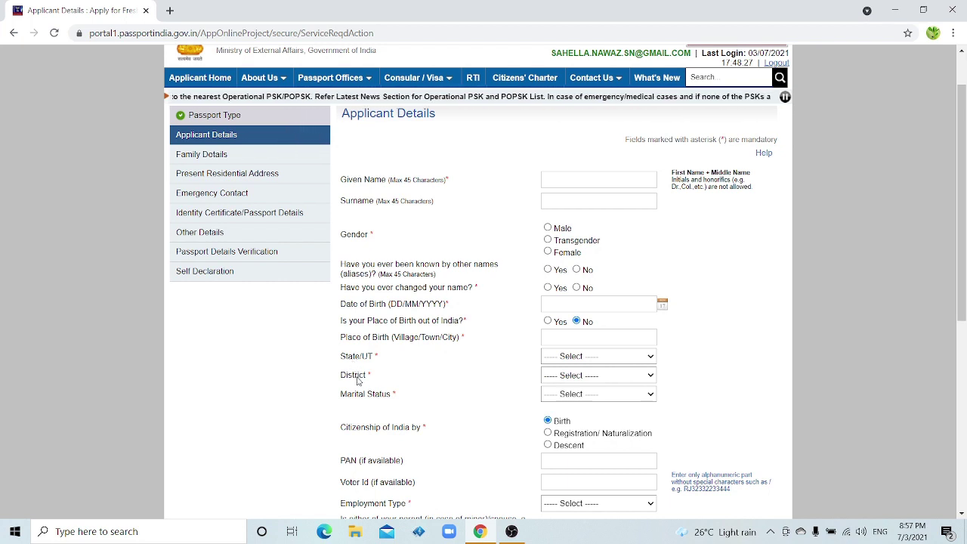
left_click(371, 397)
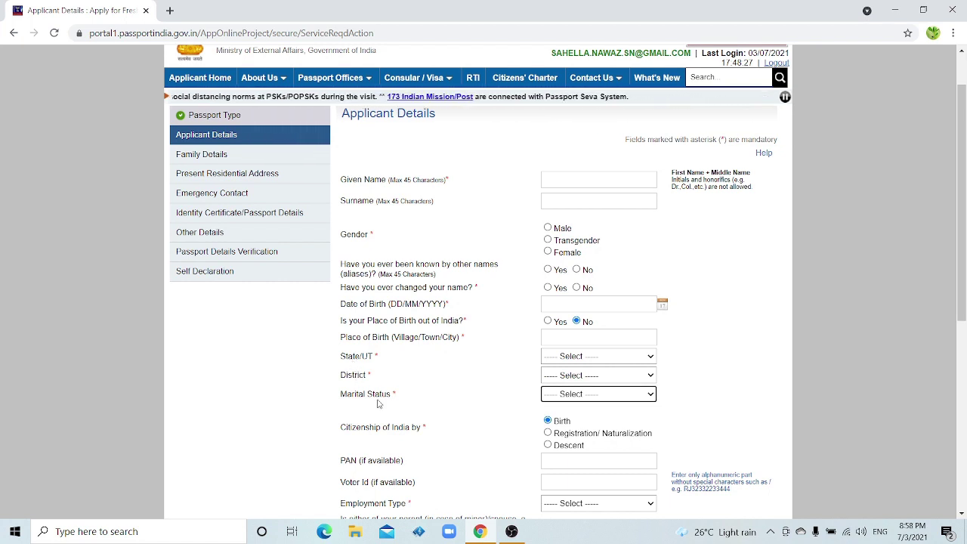
left_click(570, 395)
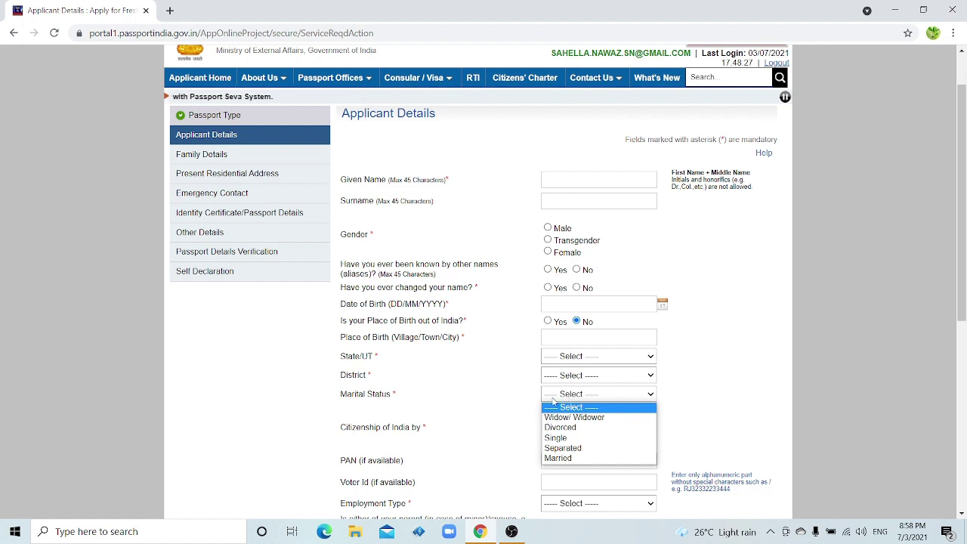
left_click(500, 404)
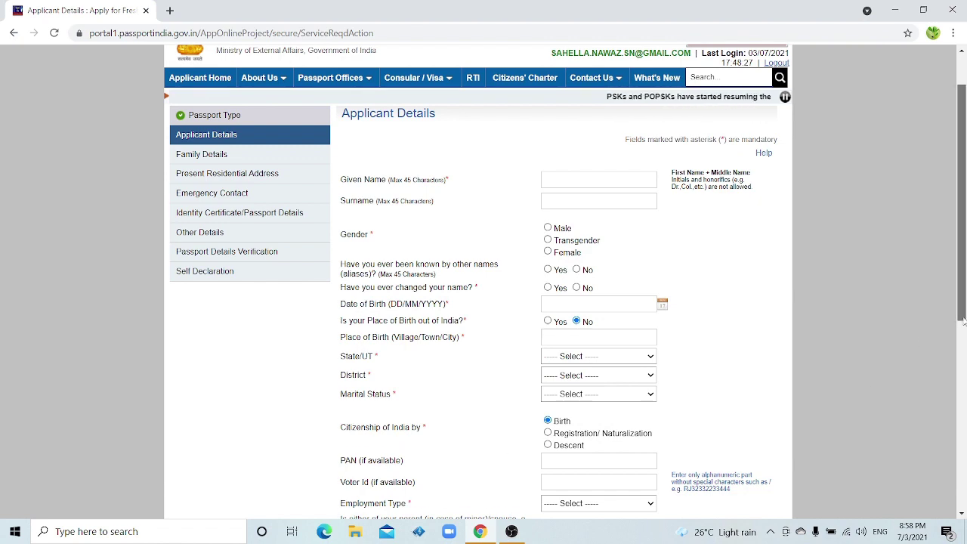
left_click_drag(962, 315, 962, 352)
scroll(546, 344, "down", 1)
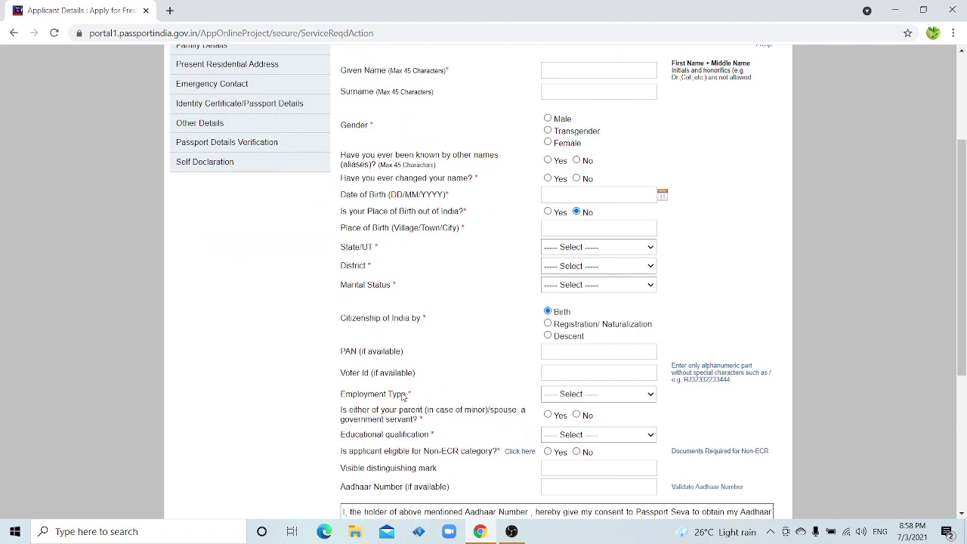
left_click(576, 397)
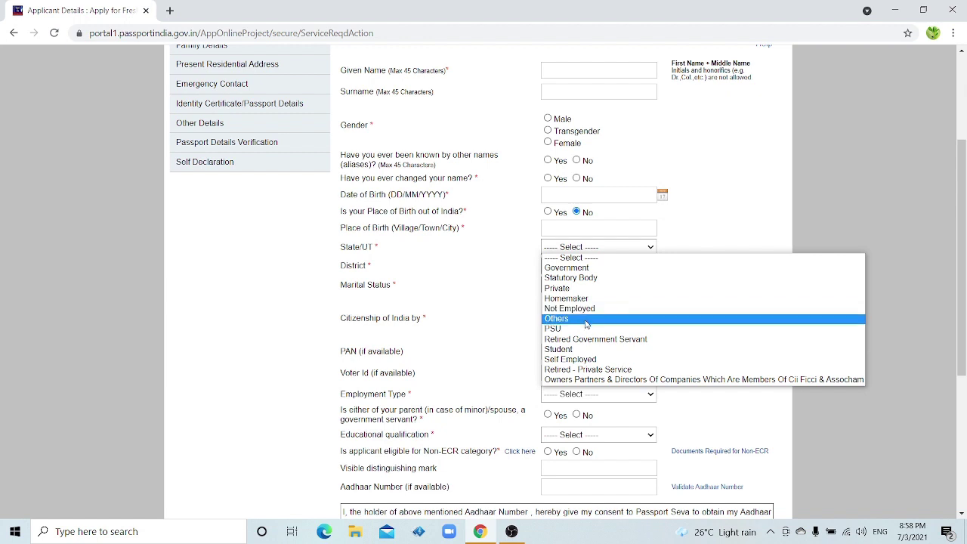
left_click(557, 398)
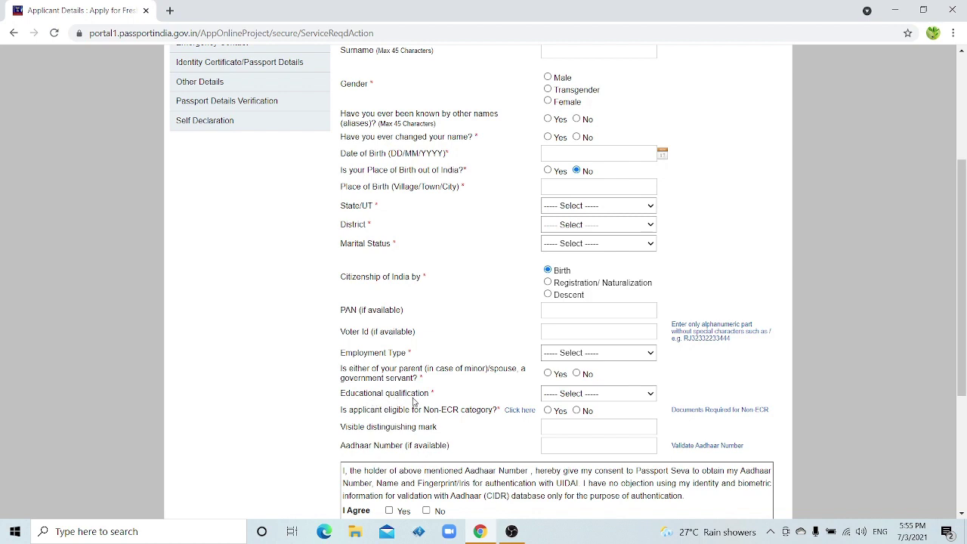
left_click(578, 398)
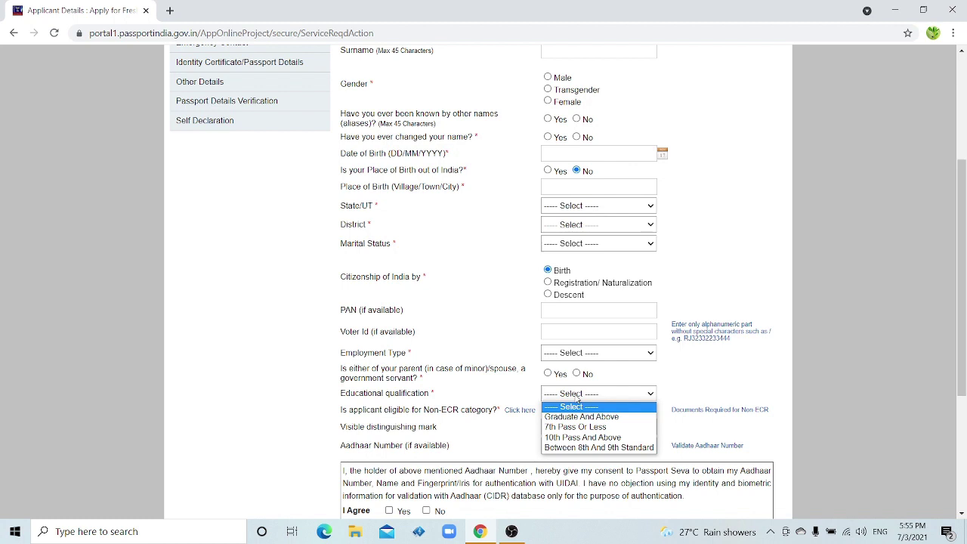
left_click(460, 380)
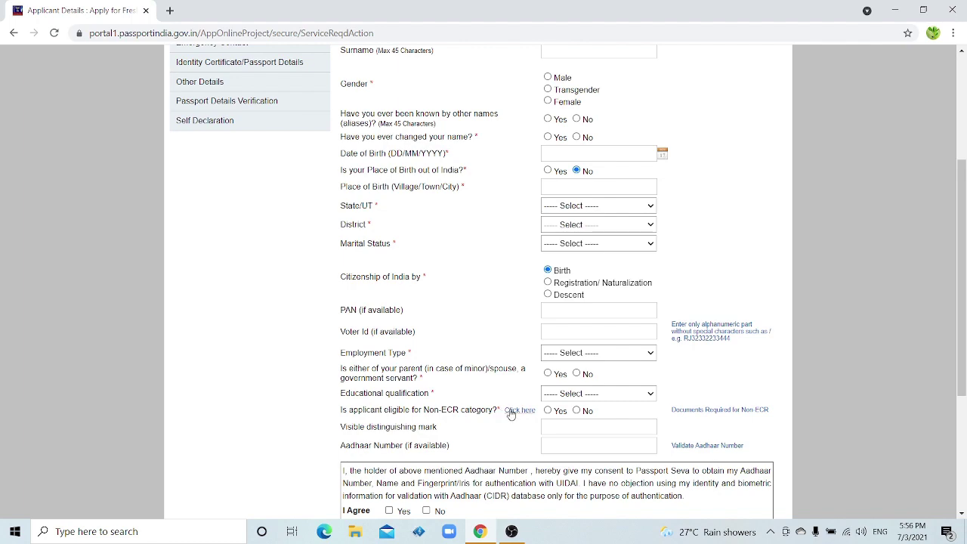
left_click(514, 413)
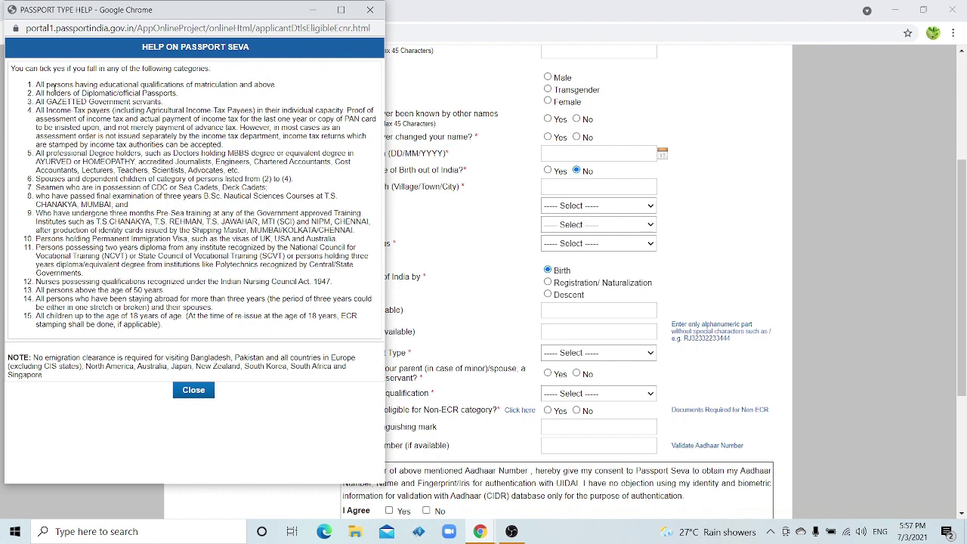
left_click(370, 10)
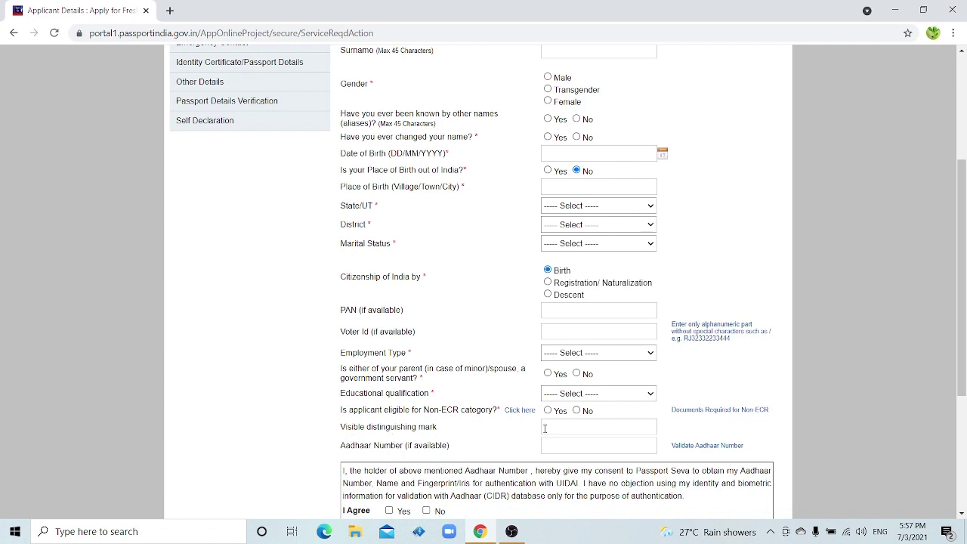
Focus the Aadhaar Number field, then Save My Details to reach Family Details
scroll(433, 429, "down", 1)
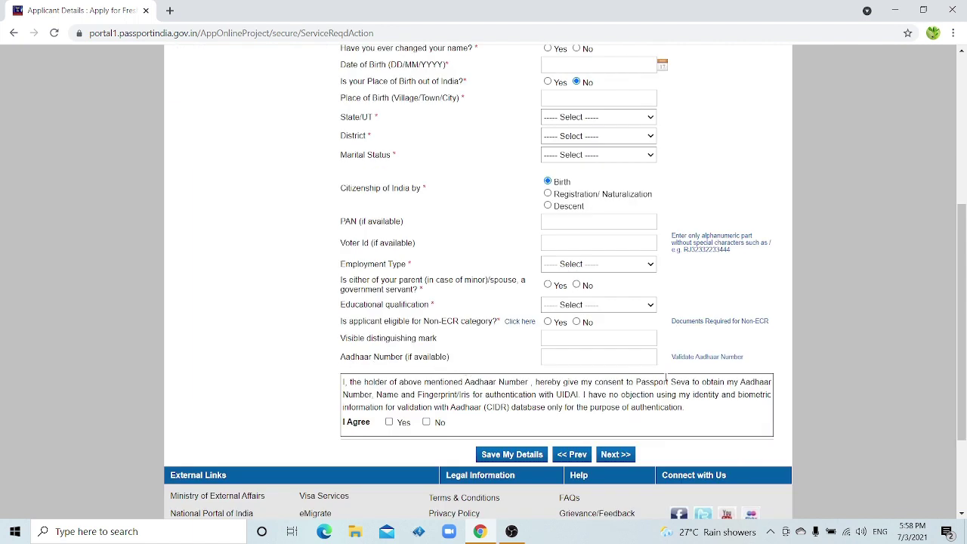
left_click(586, 358)
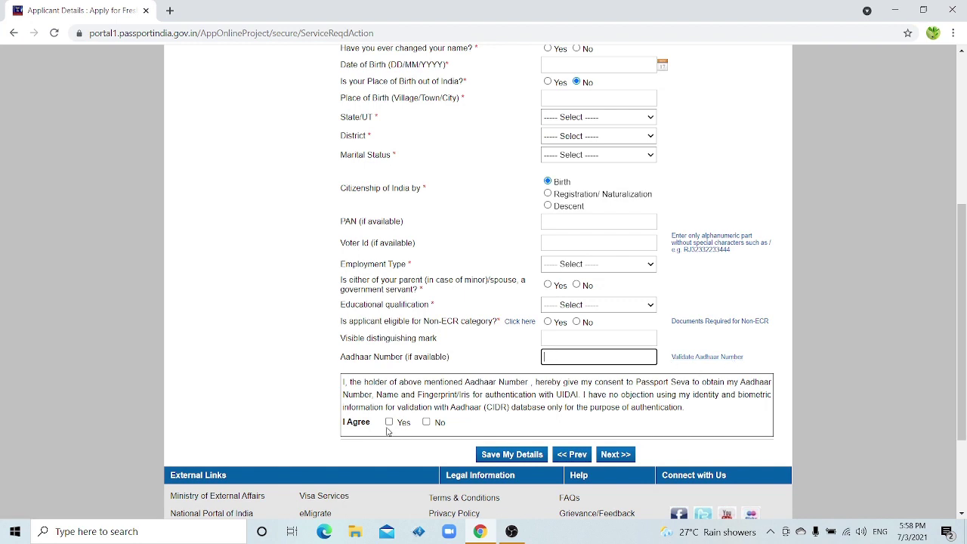
left_click(520, 456)
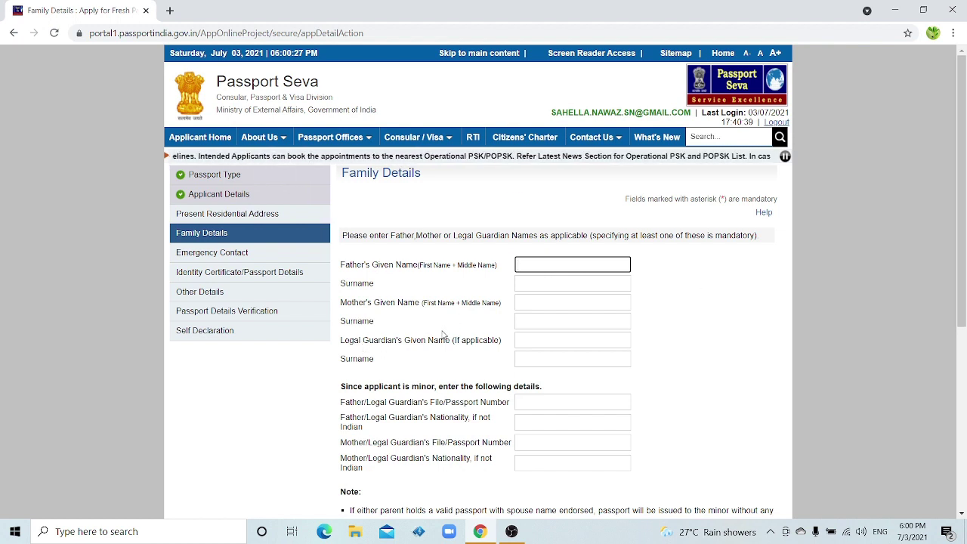
Scroll past the blank parent/guardian fields and continue to Present Residential Address
scroll(963, 316, "down", 2)
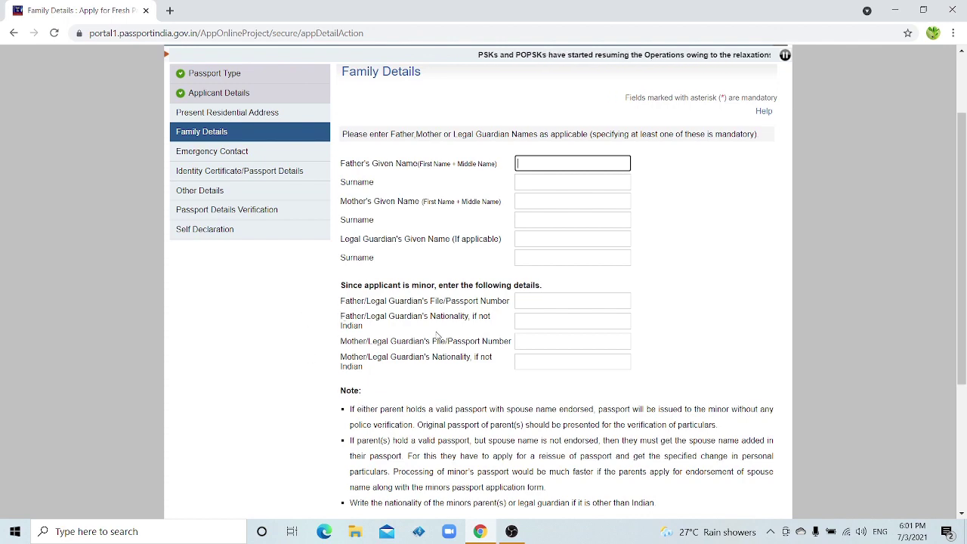
scroll(514, 444, "down", 1)
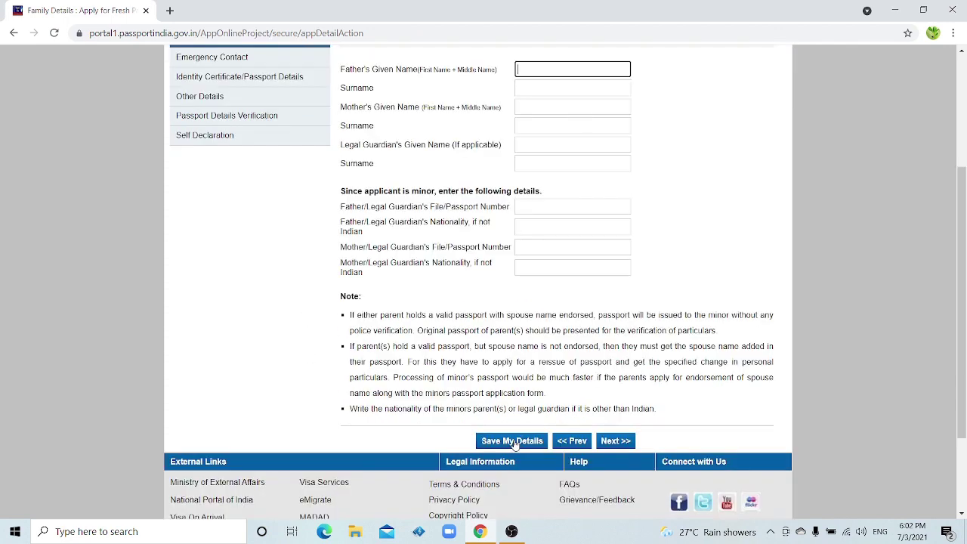
left_click(615, 442)
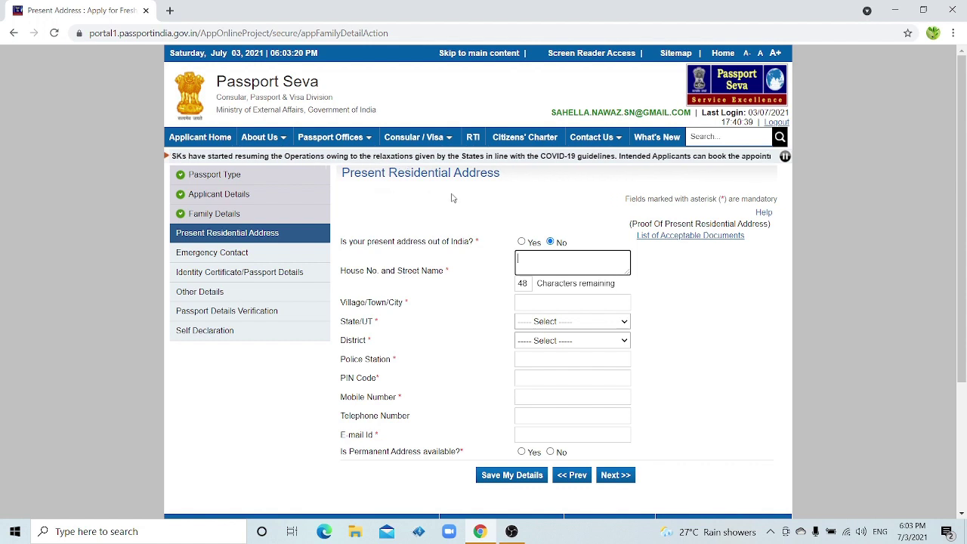
Mark the permanent address as available and same as present, then save and continue
left_click(445, 253)
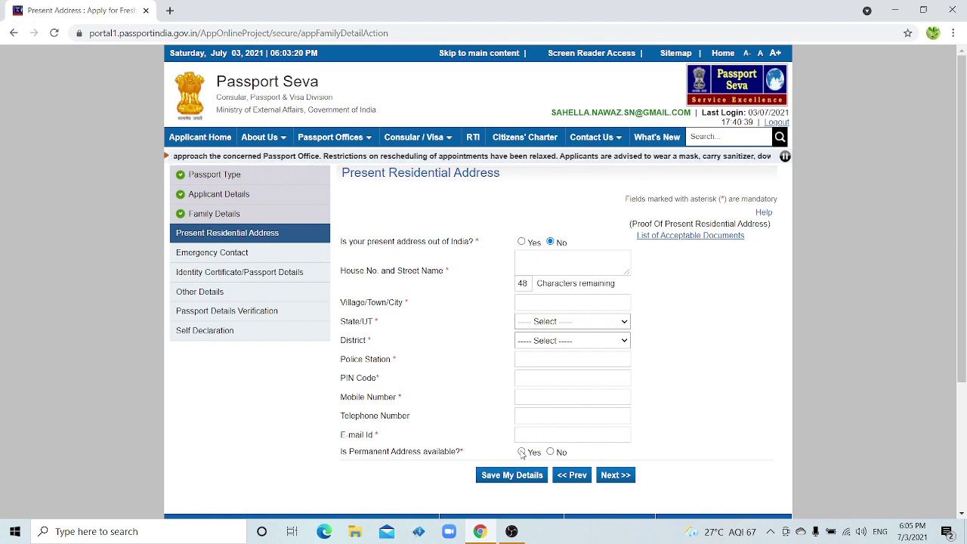
left_click(521, 452)
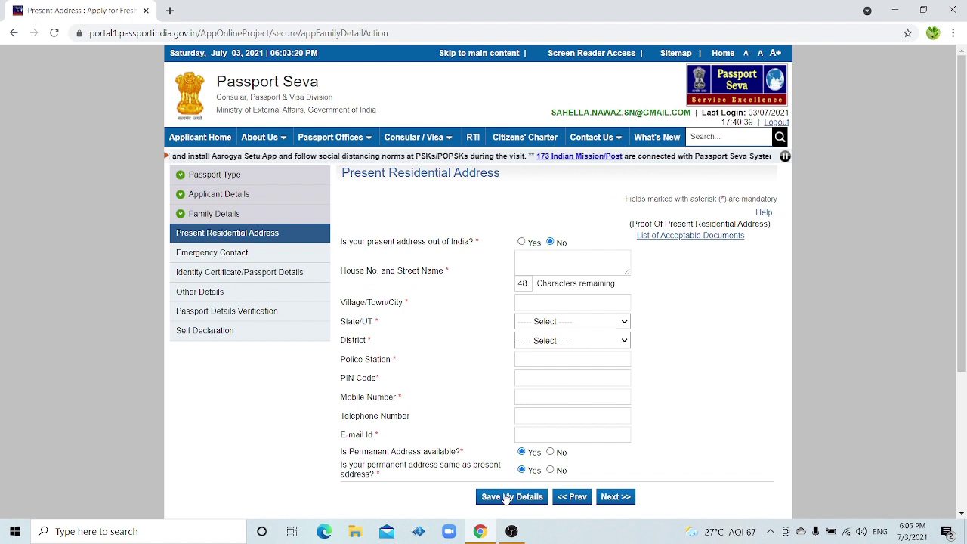
left_click(615, 498)
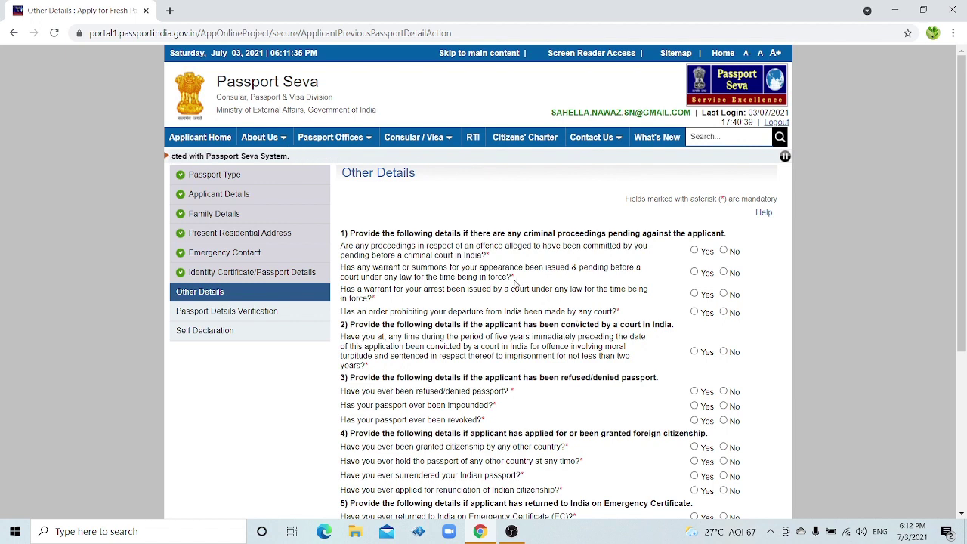
Answer No to the criminal proceedings, warrant/summons and arrest warrant questions
left_click(724, 252)
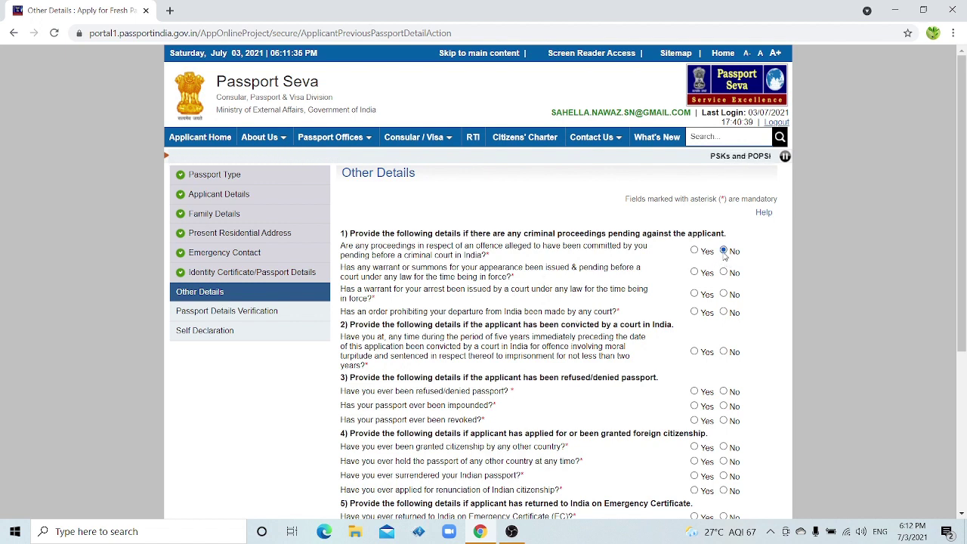
left_click(724, 272)
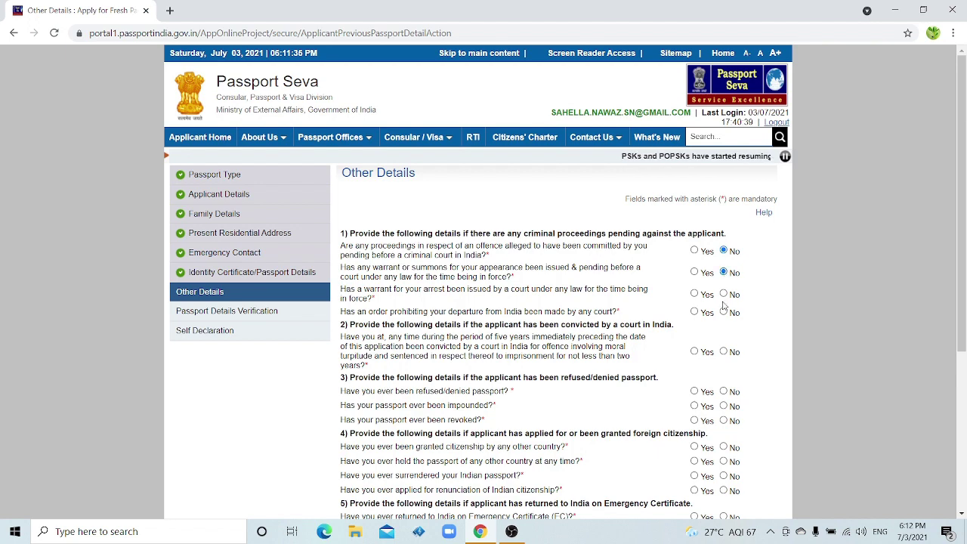
left_click(724, 294)
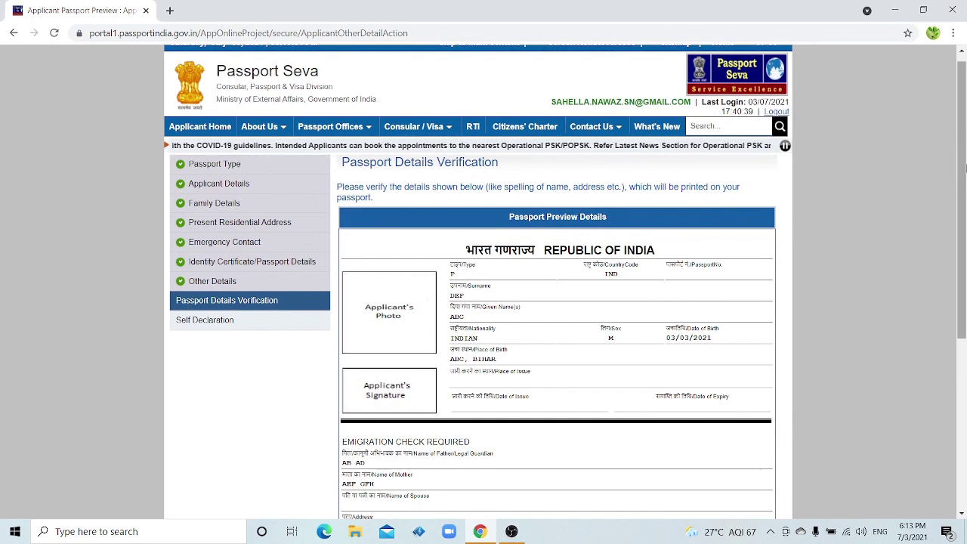
Review the passport preview details and proceed to the Self Declaration step
left_click_drag(964, 161, 964, 254)
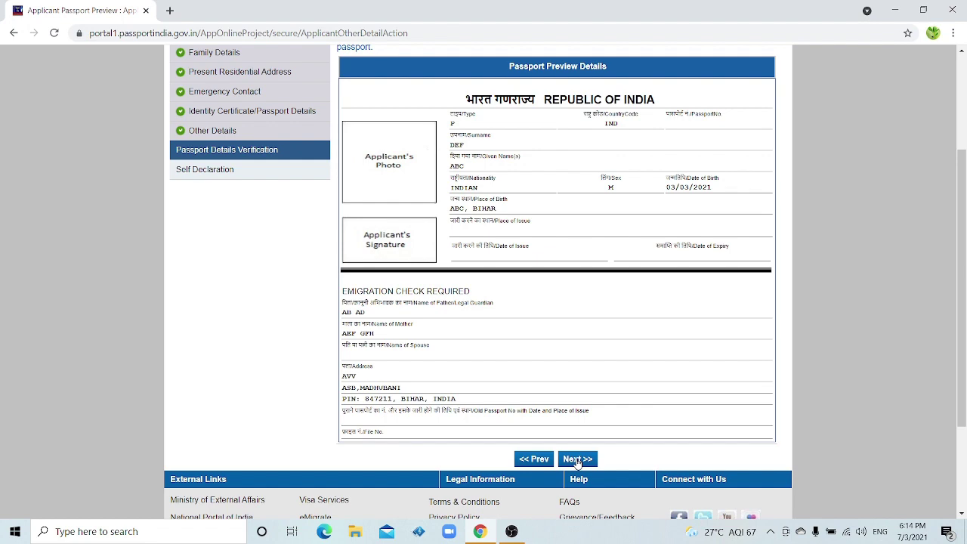
left_click(577, 459)
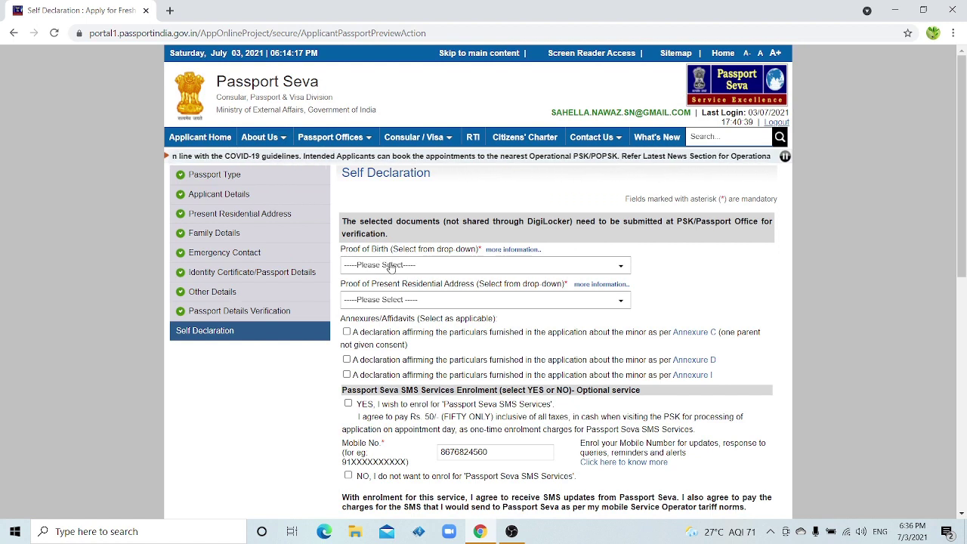
left_click(390, 266)
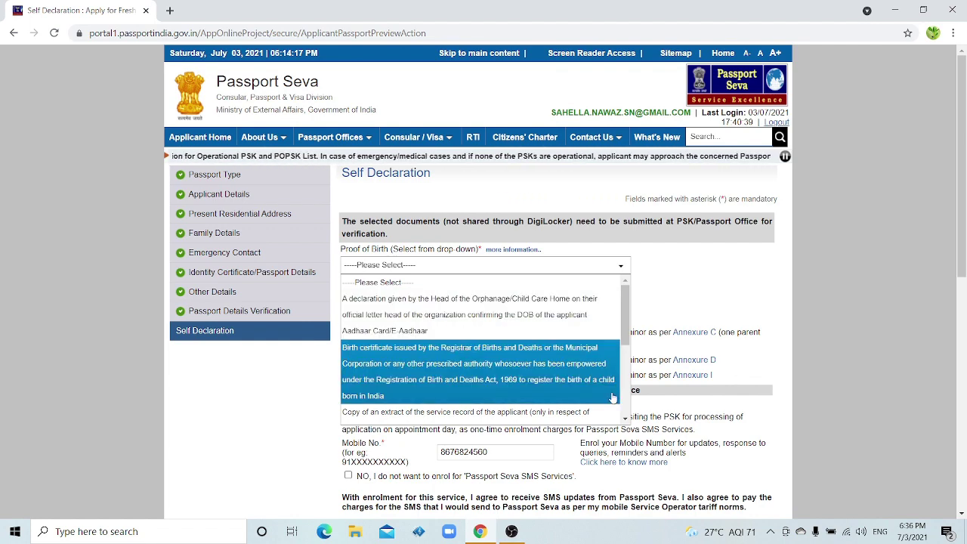
left_click(625, 419)
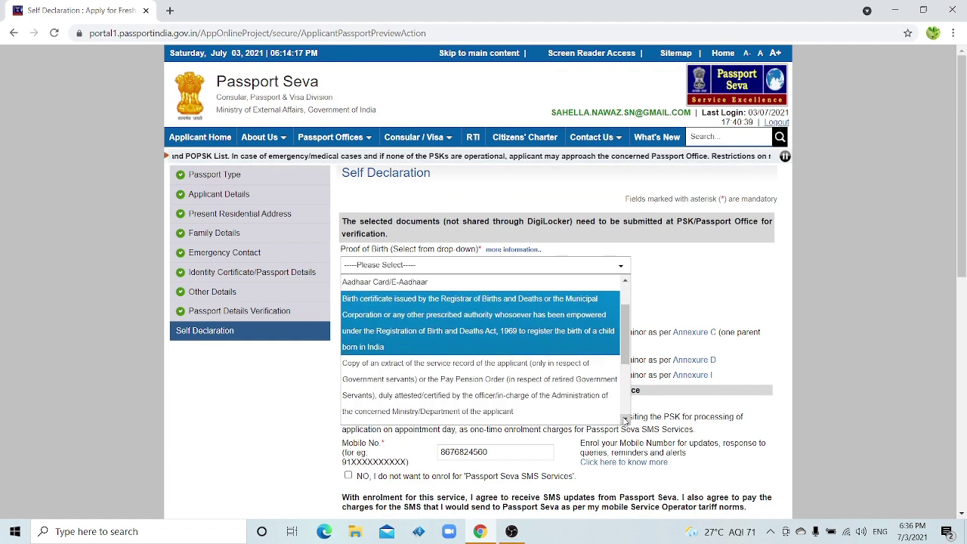
left_click(625, 418)
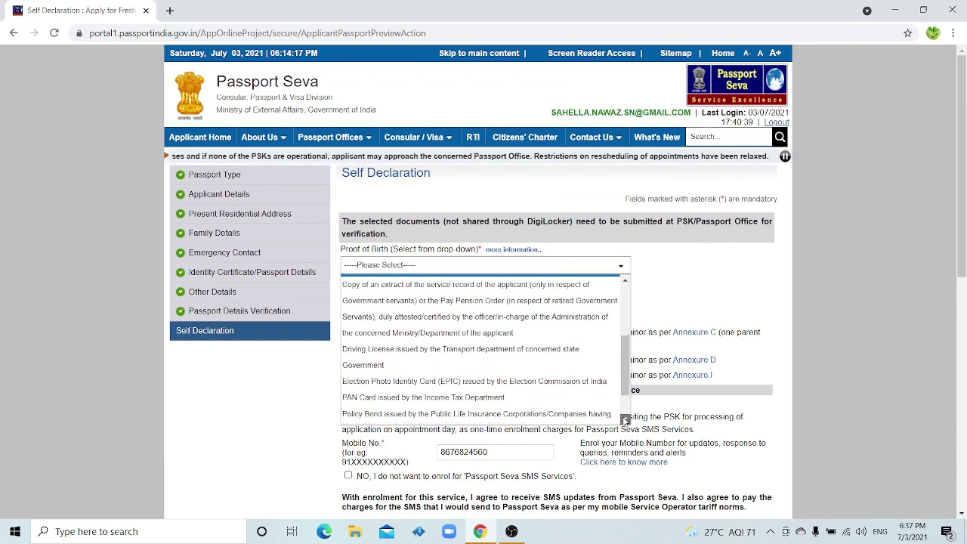
left_click(626, 418)
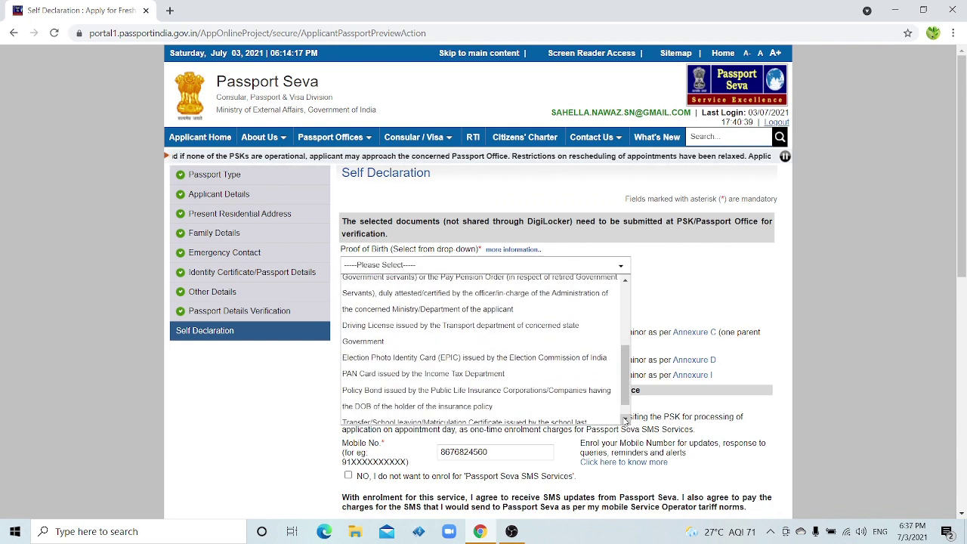
left_click(677, 316)
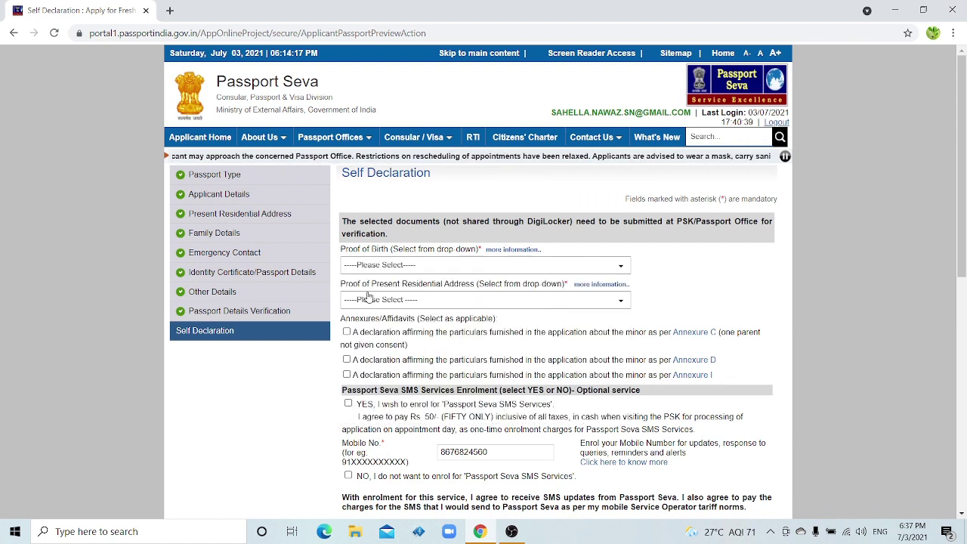
left_click(448, 300)
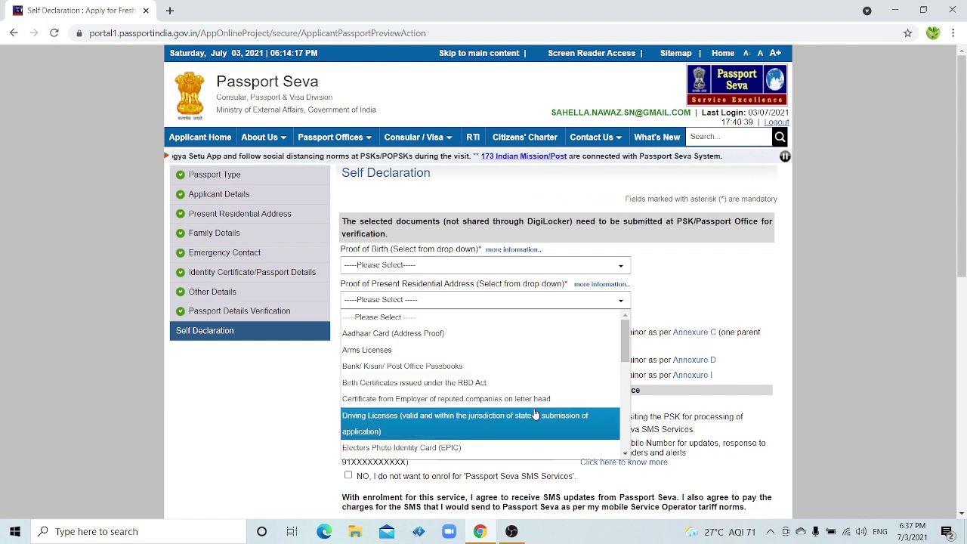
left_click_drag(627, 453, 626, 453)
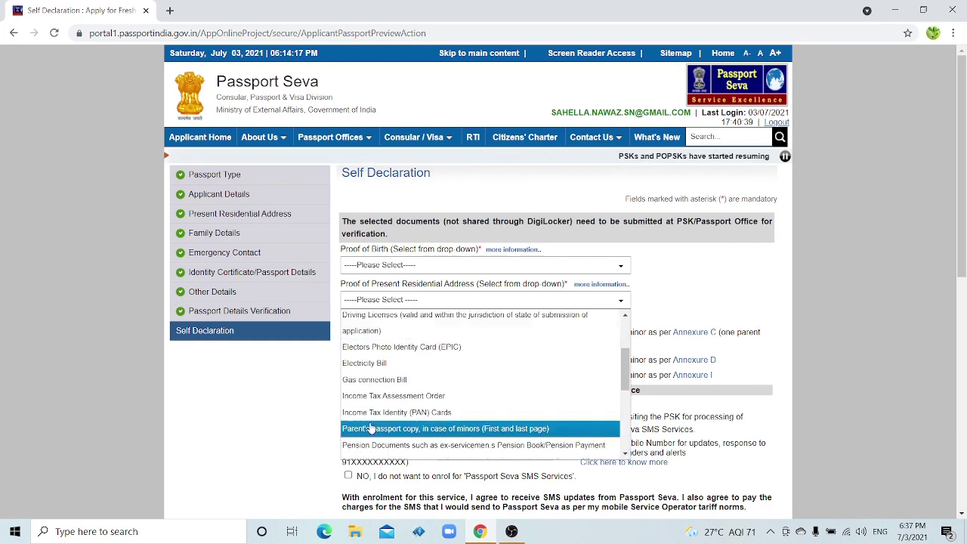
left_click(385, 301)
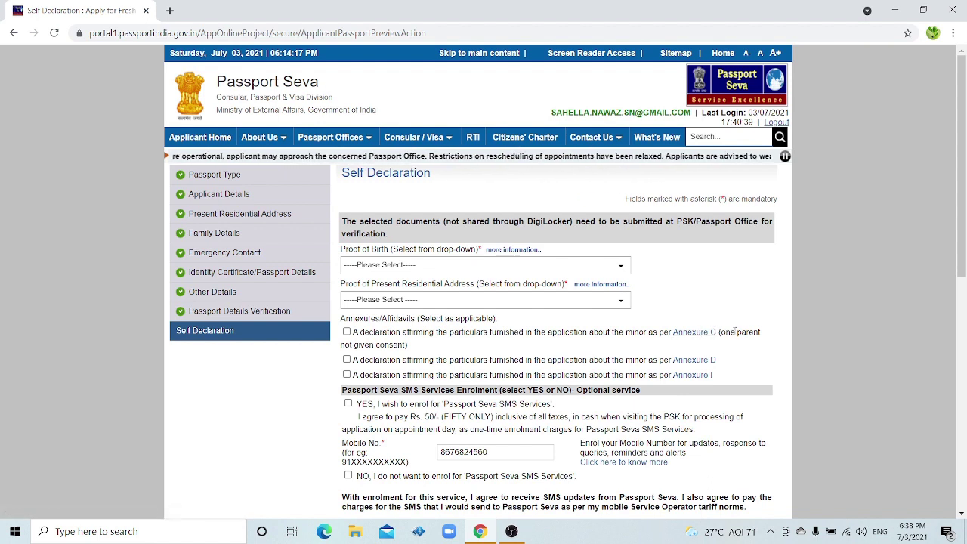
left_click(703, 364)
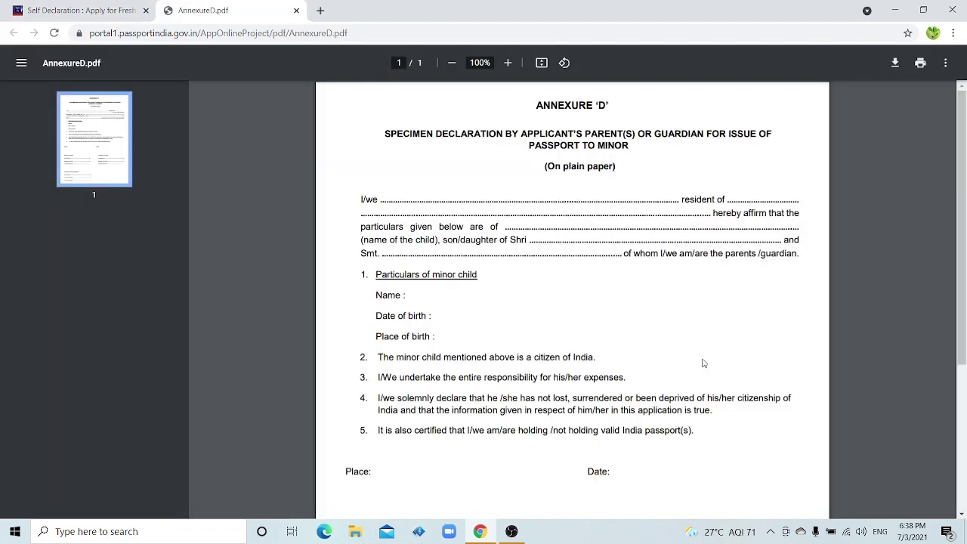
left_click(296, 9)
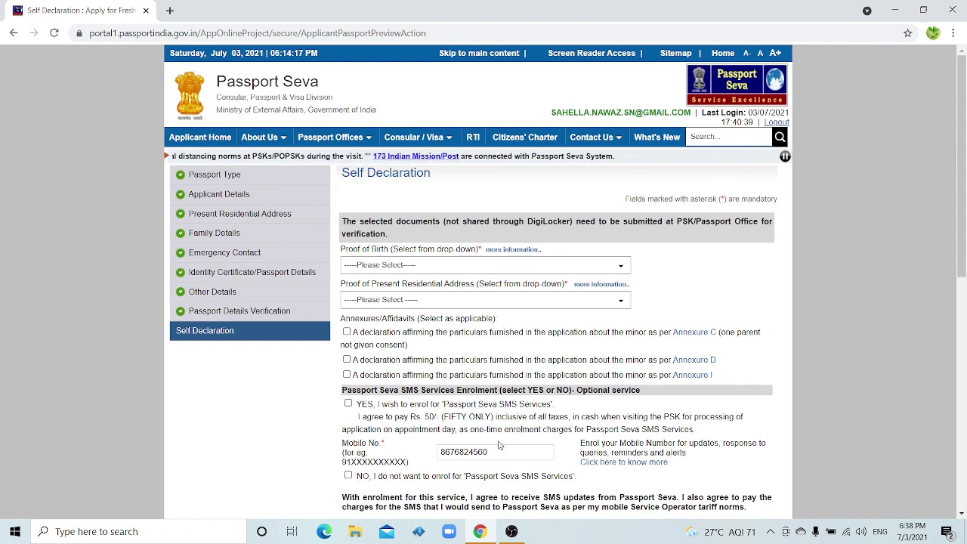
Confirm the mobile number for SMS updates and tick I Agree on the self declaration
left_click(498, 453)
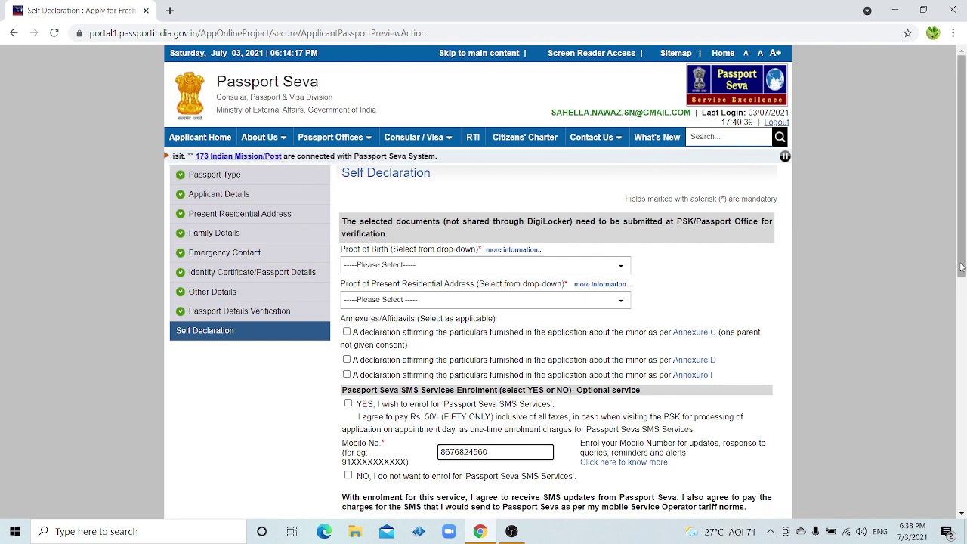
scroll(344, 439, "down", 3)
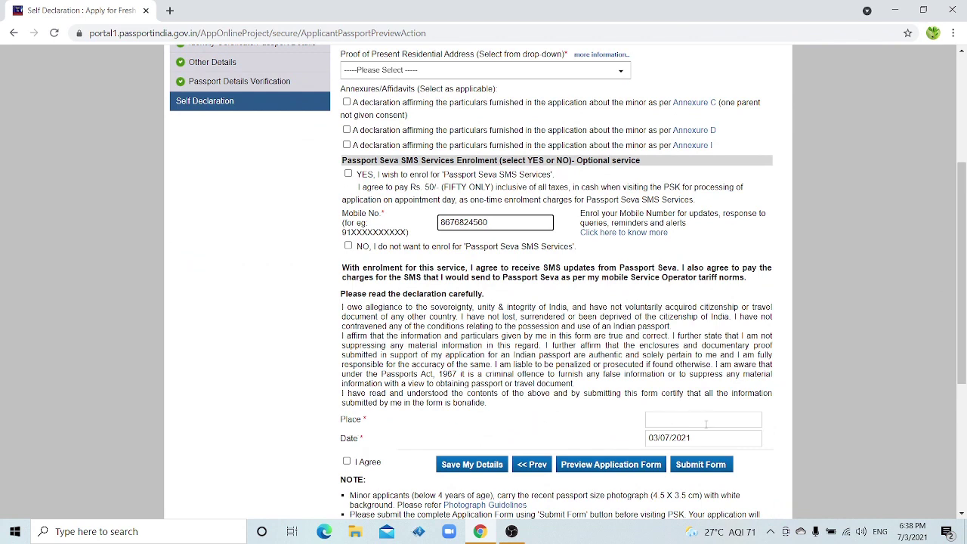
left_click(346, 462)
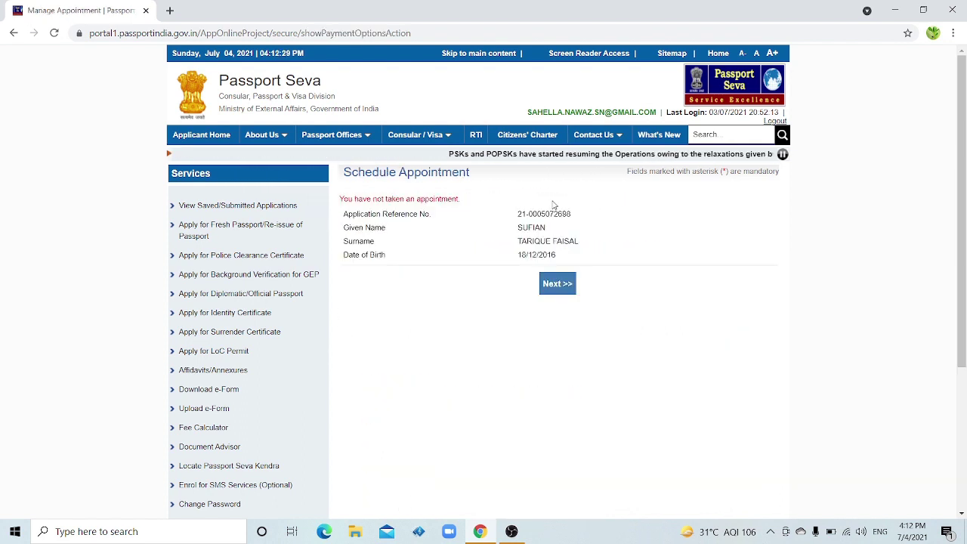
Continue to centre availability and select POPSK Gaya as the appointment location
left_click(556, 287)
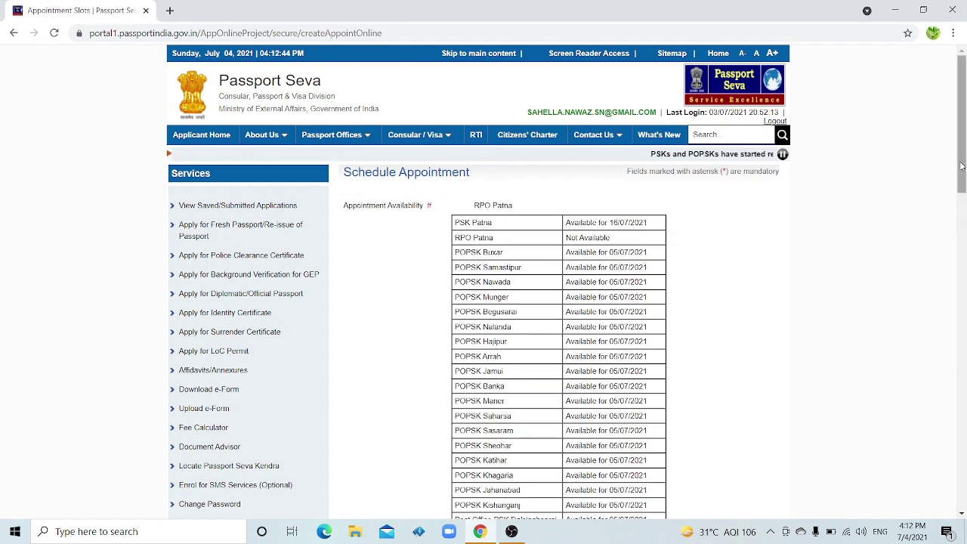
scroll(480, 413, "down", 7)
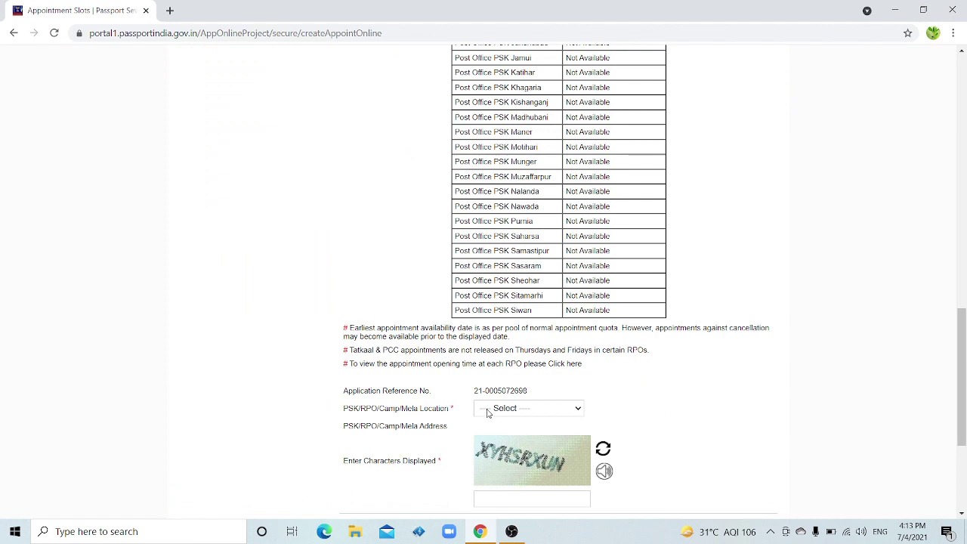
left_click(487, 412)
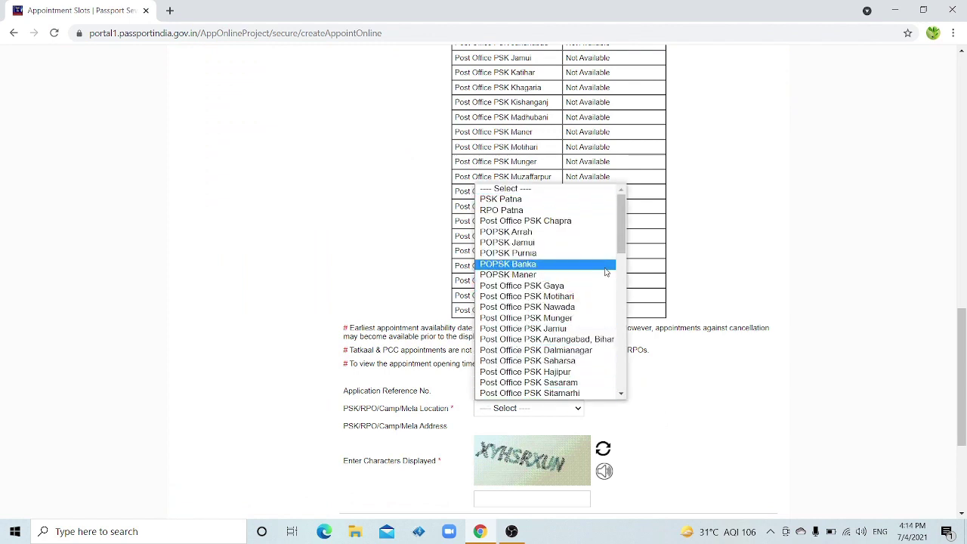
scroll(544, 253, "down", 4)
left_click(554, 334)
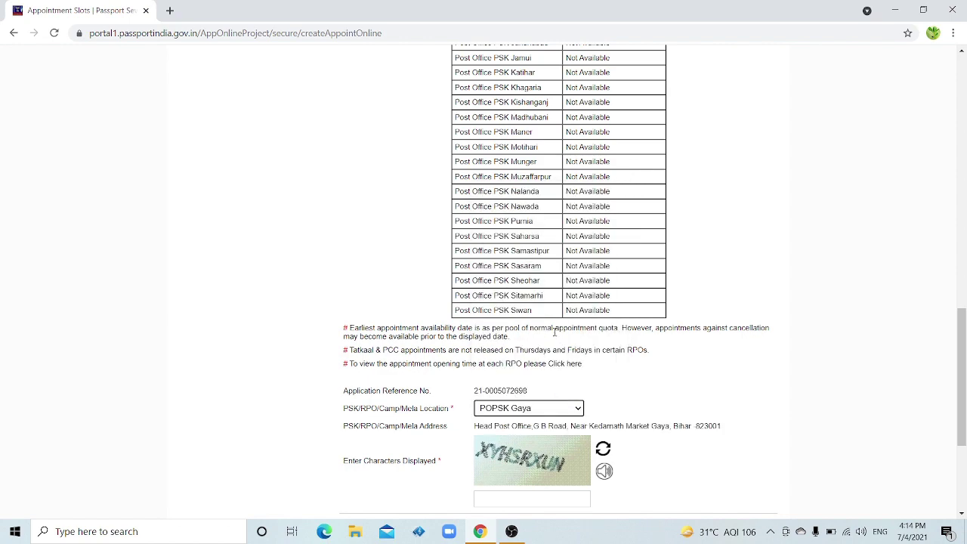
Enter the captcha and submit to reach Pay And Book Appointment showing Rs. 1000.00 due
scroll(962, 365, "down", 3)
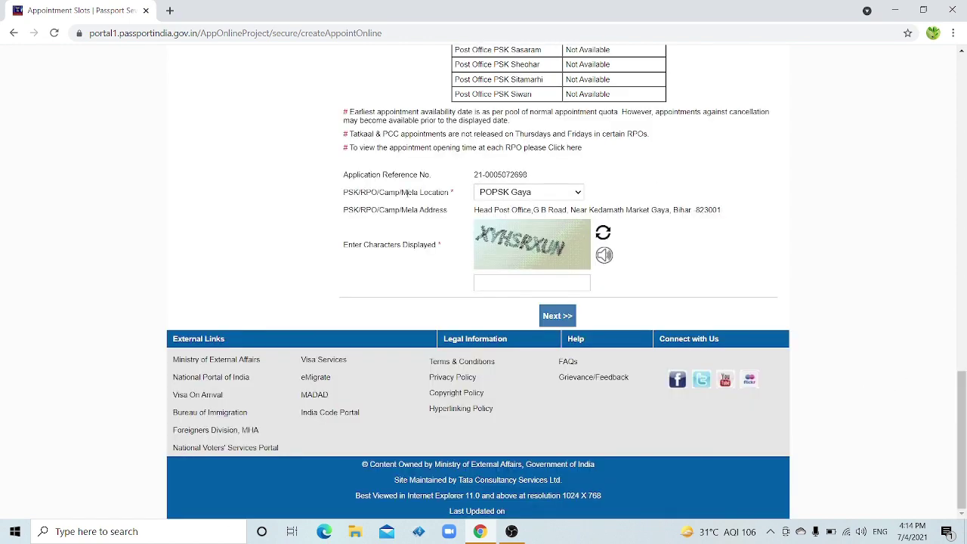
left_click(507, 285)
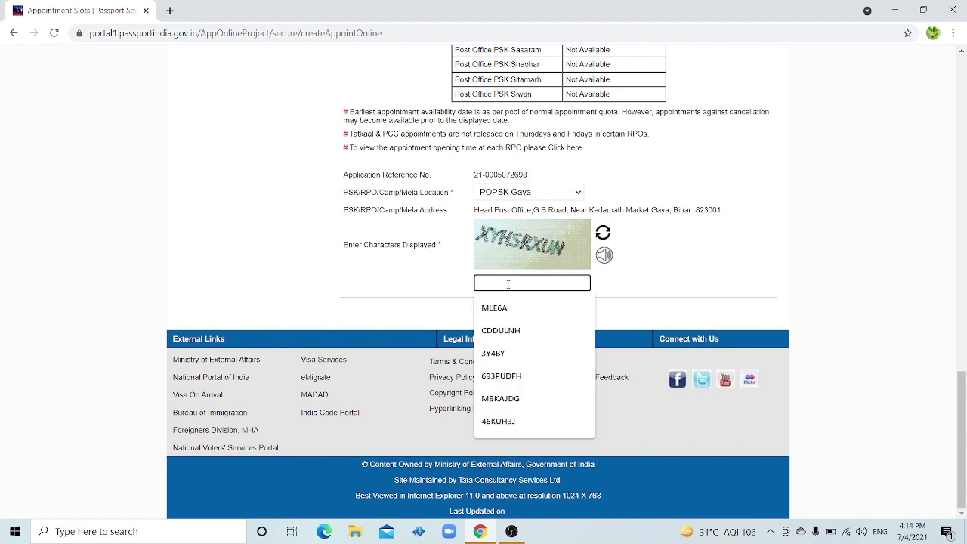
type("XYHSRXUN")
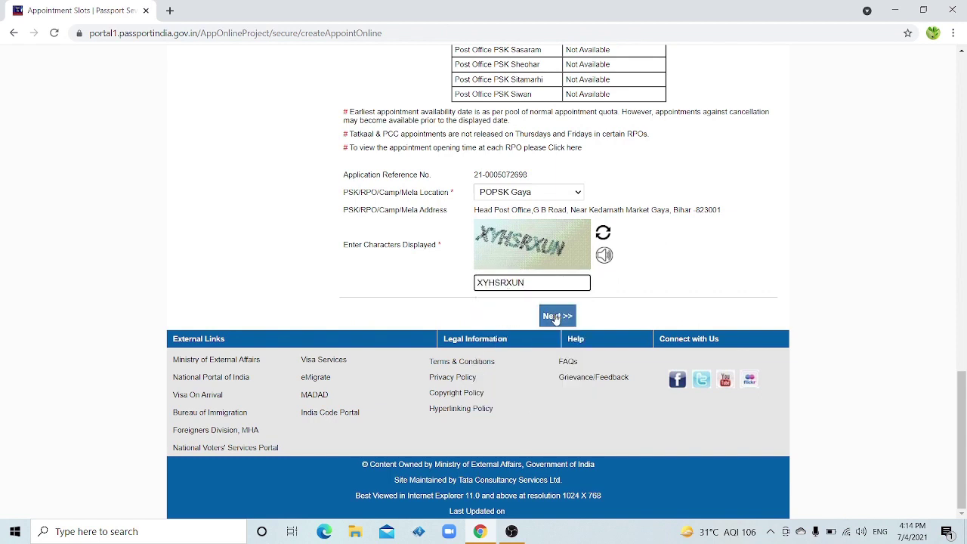
left_click(556, 317)
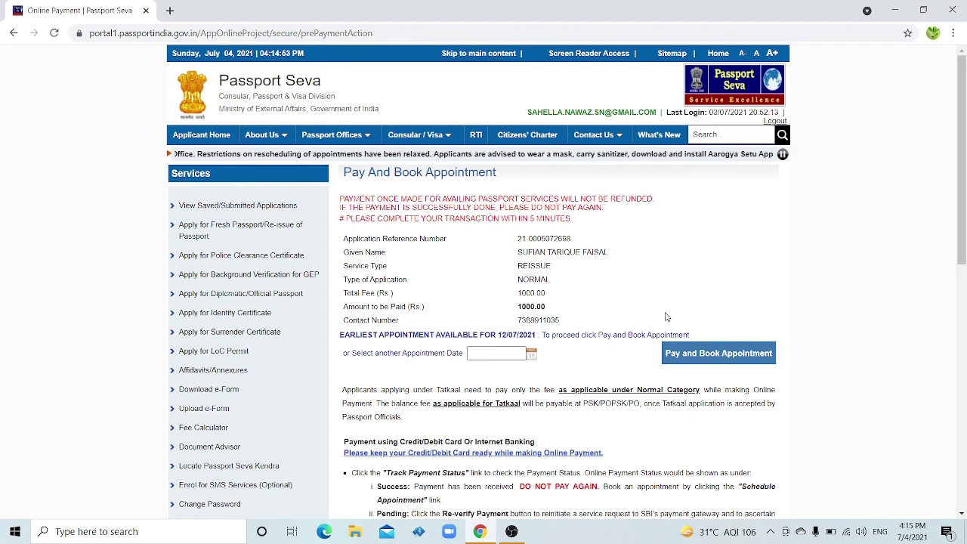
Pay the Rs. 1000.00 passport fee through the SBI gateway and acknowledge the success alert
left_click(693, 357)
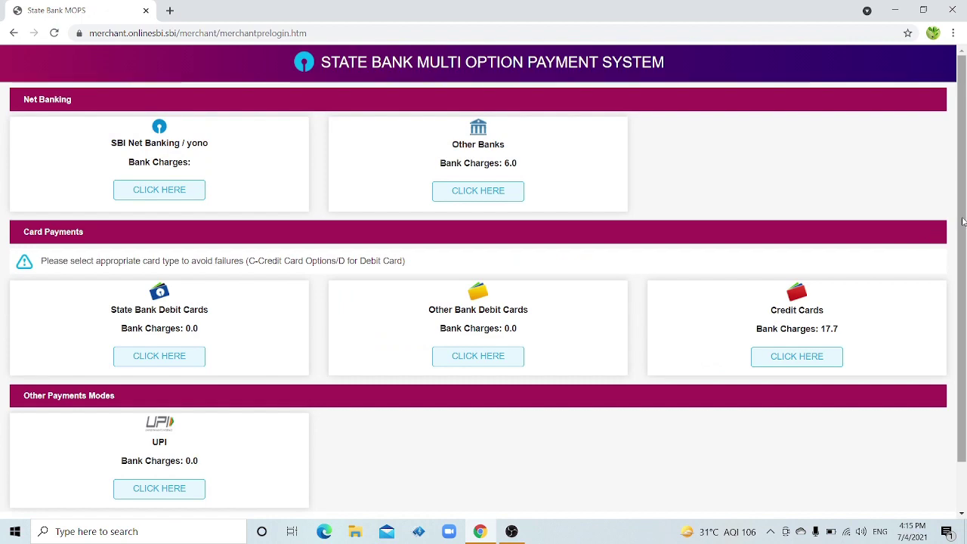
scroll(963, 221, "down", 1)
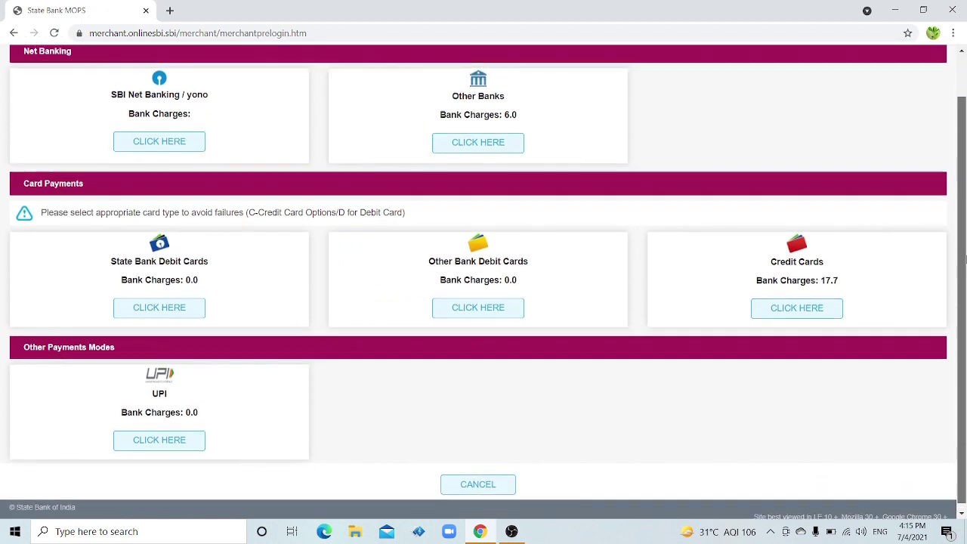
scroll(964, 224, "up", 1)
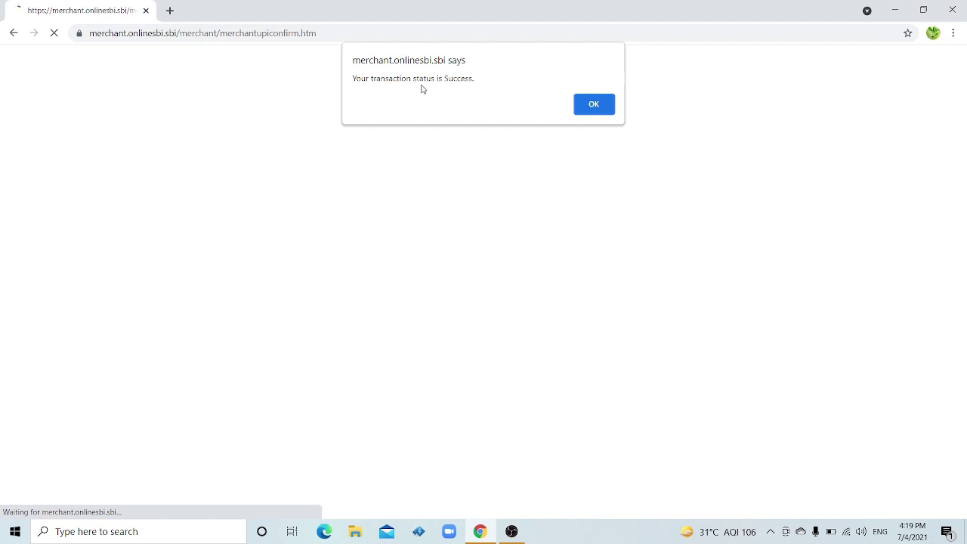
left_click(599, 110)
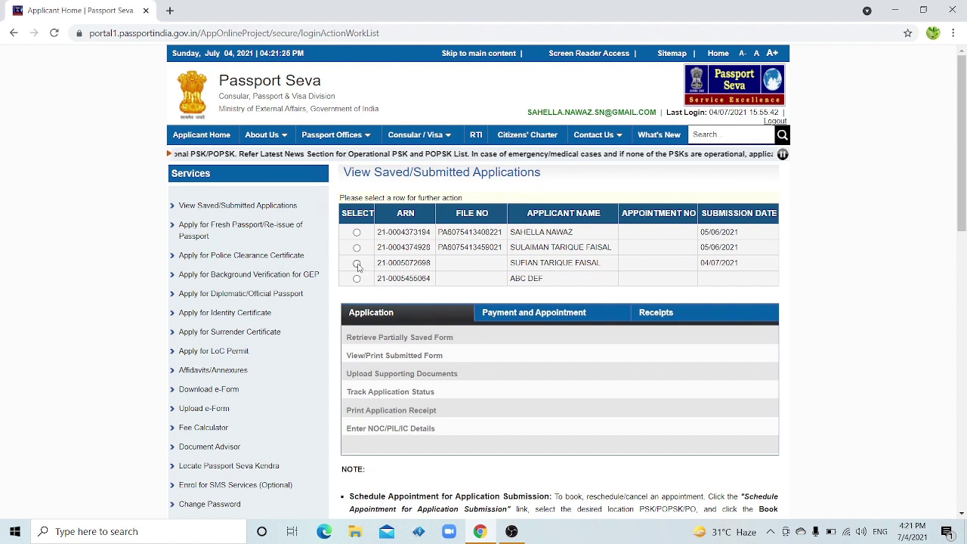
Select the application submitted on 04/07/2021 and resume appointment scheduling for it
left_click(356, 264)
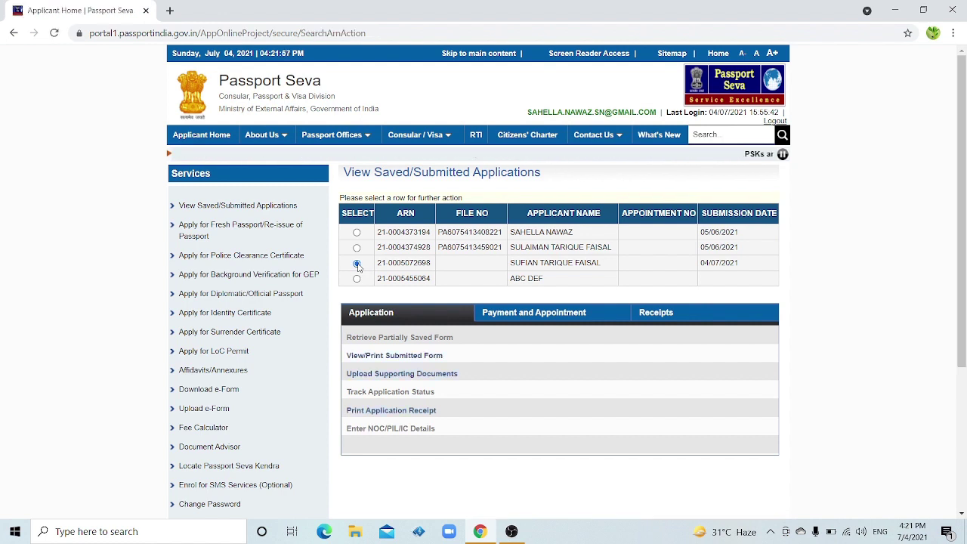
left_click(526, 320)
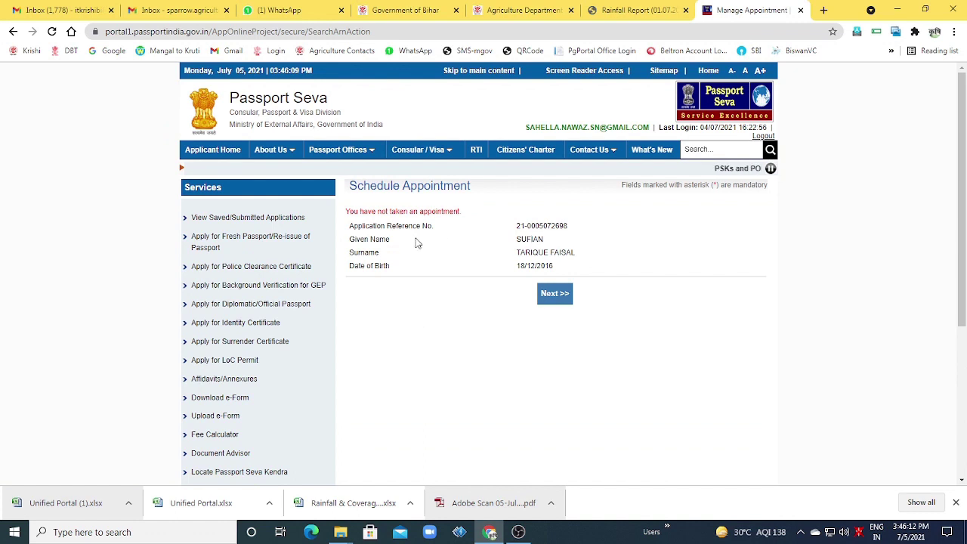
left_click(546, 298)
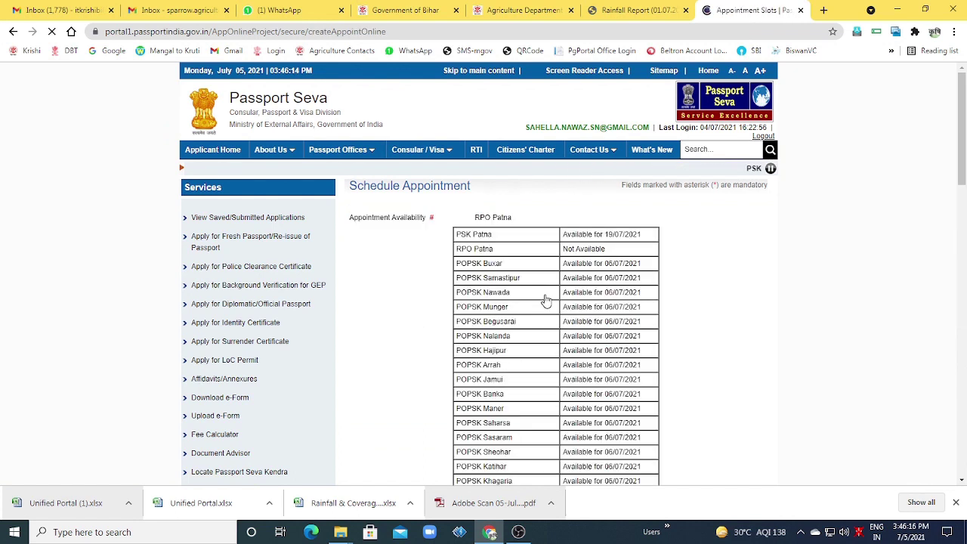
scroll(676, 363, "down", 10)
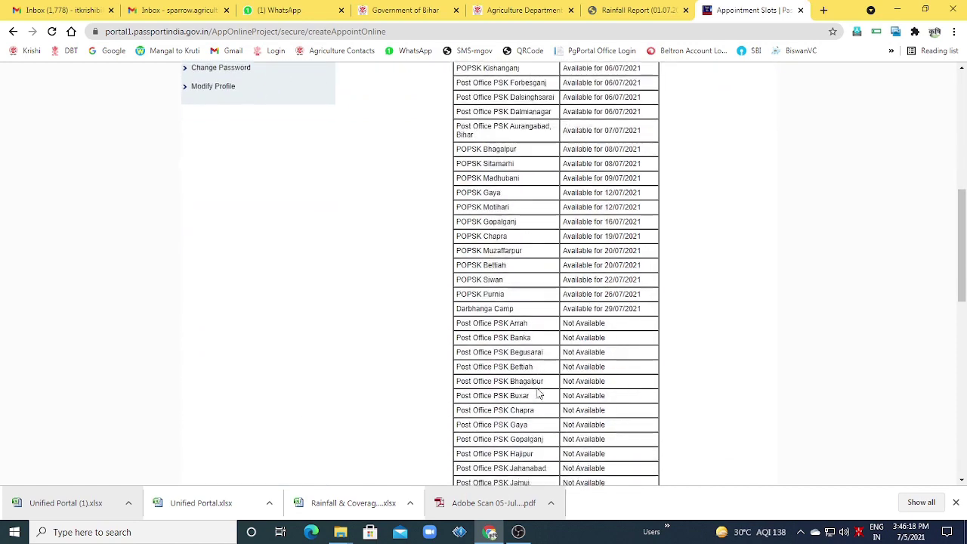
scroll(539, 394, "down", 3)
Choose POPSK Gaya as the appointment location and enter the captcha
left_click(518, 180)
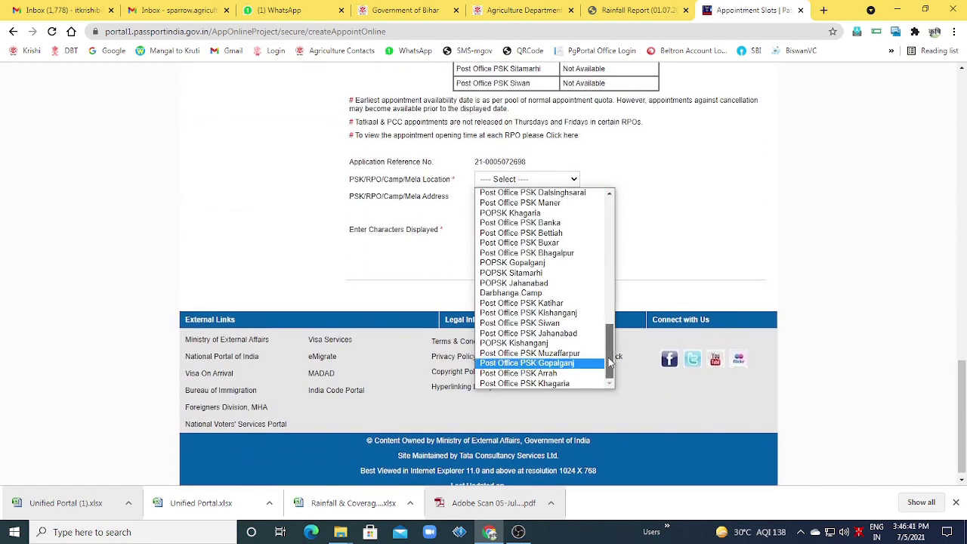
left_click_drag(610, 360, 612, 261)
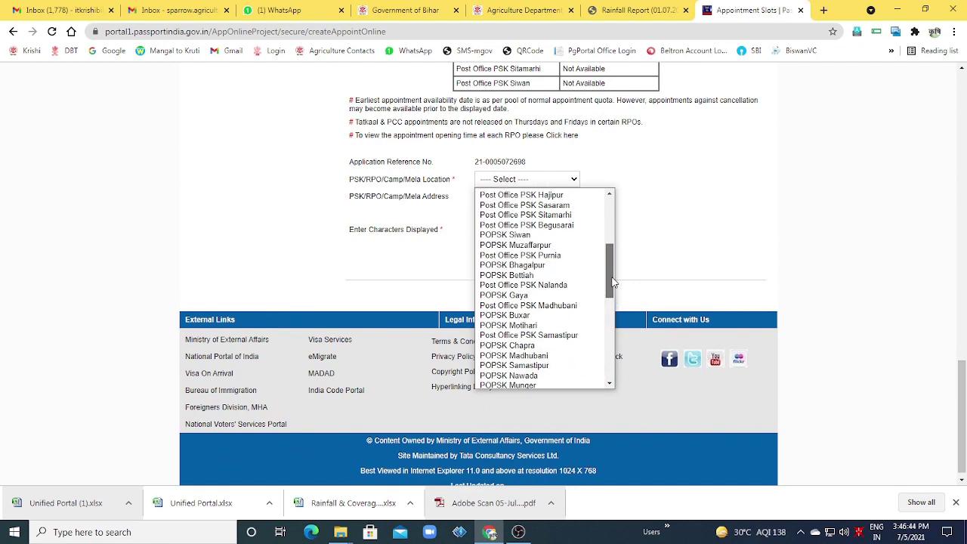
left_click(512, 292)
left_click(504, 267)
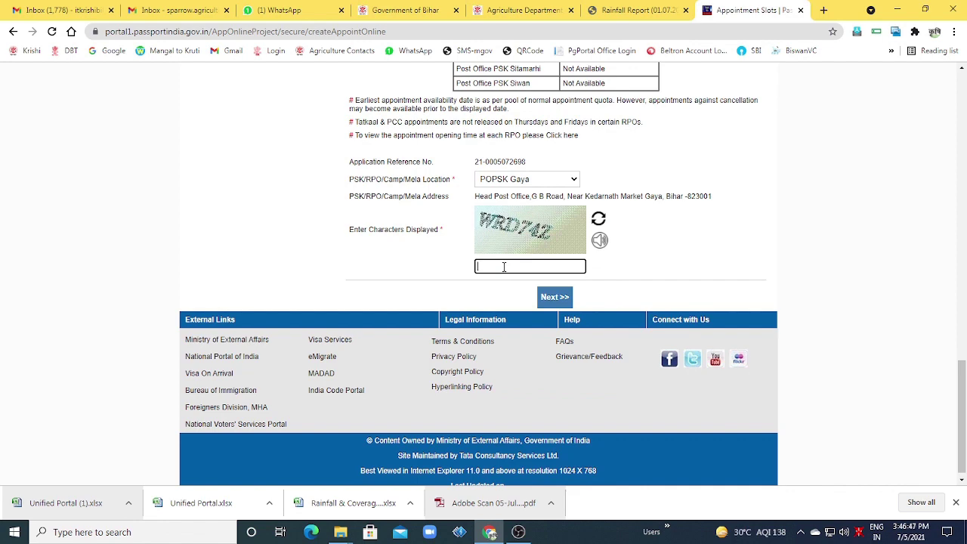
type("WRD74Z")
scroll(532, 257, "down", 1)
Submit the location and book the earliest appointment on 12/07/2021 at POPSK Gaya
left_click(549, 289)
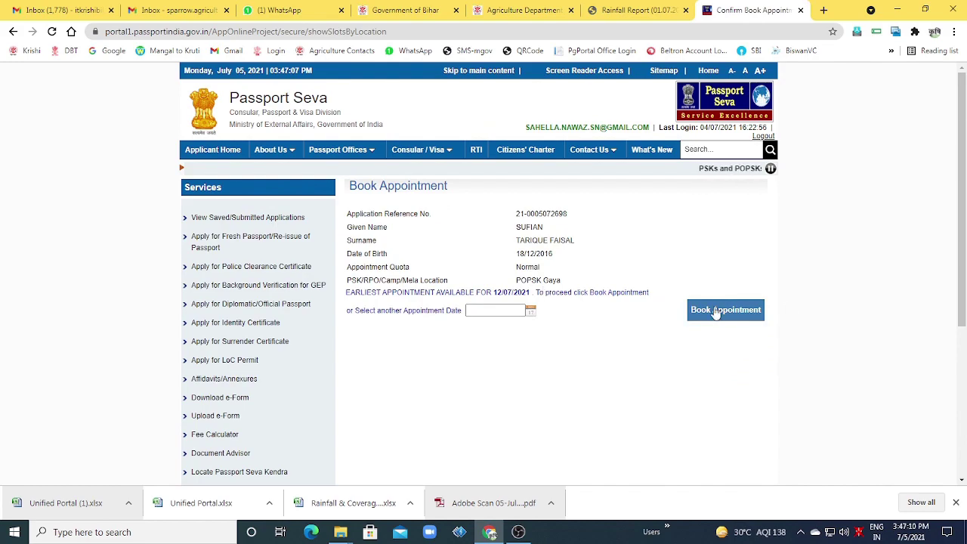
left_click(719, 312)
scroll(593, 288, "up", 2)
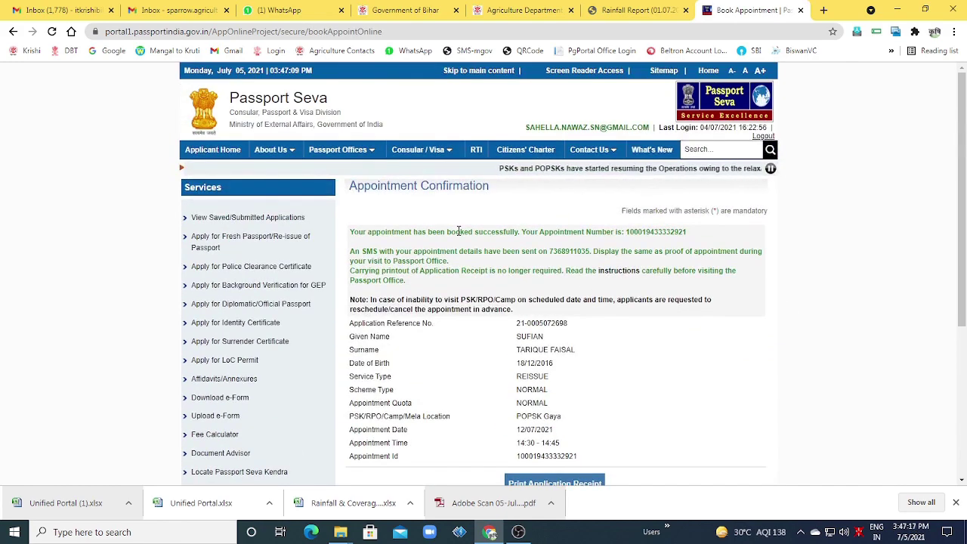
scroll(606, 230, "down", 2)
scroll(597, 302, "down", 1)
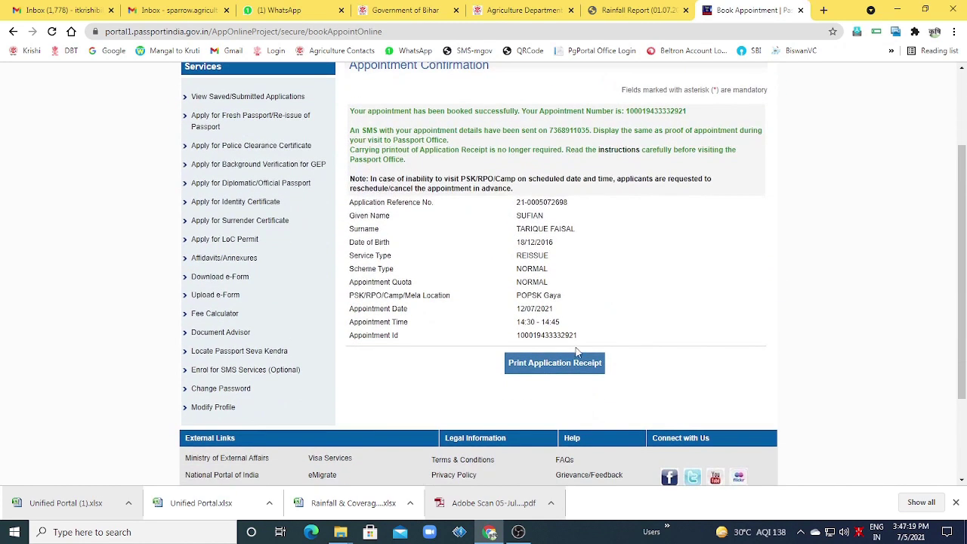
Open the application receipt and request the appointment details by SMS
left_click(563, 368)
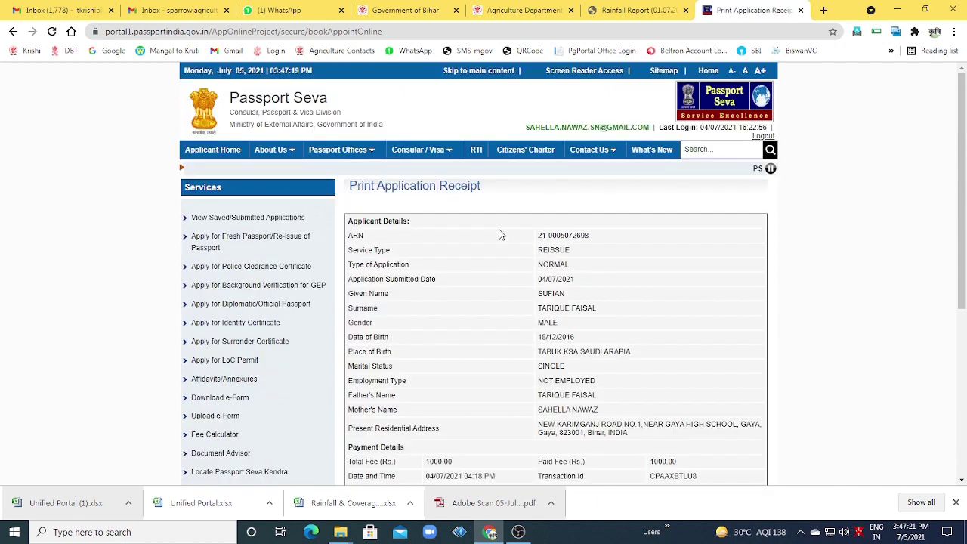
scroll(584, 312, "down", 3)
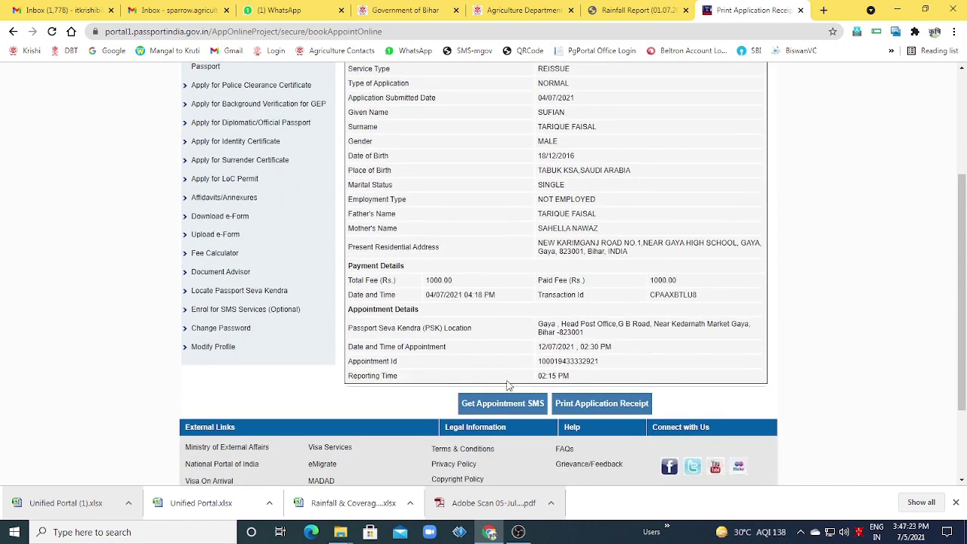
left_click(506, 406)
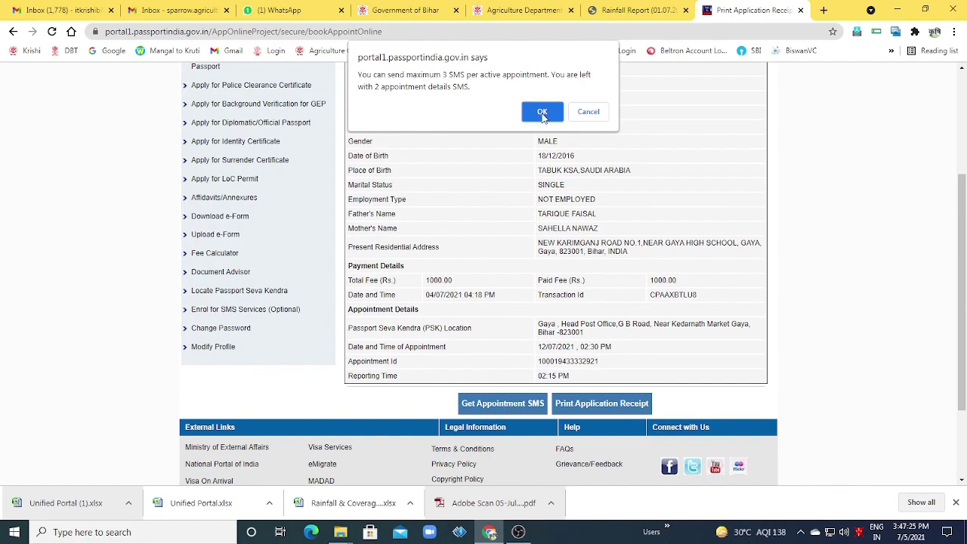